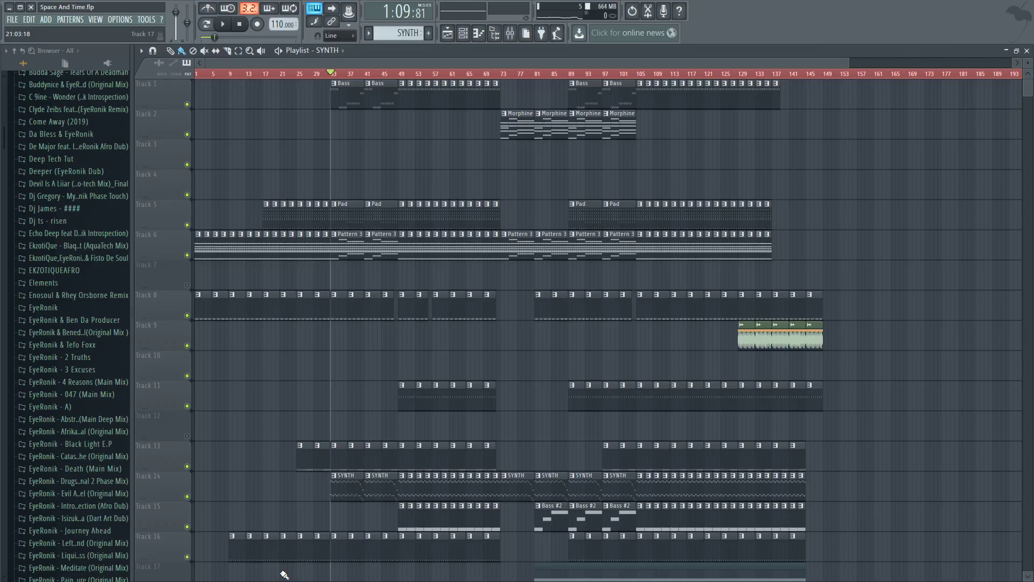
Play back the arrangement from bar 33 and look over the tracks in the playlist.
{"action": "key", "text": "space"}
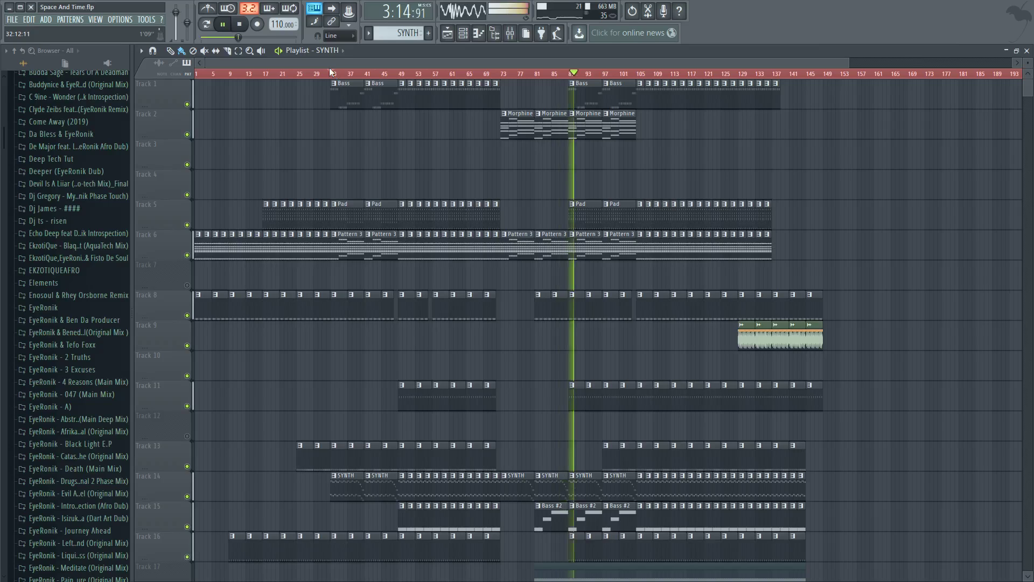
{"action": "key", "text": "space"}
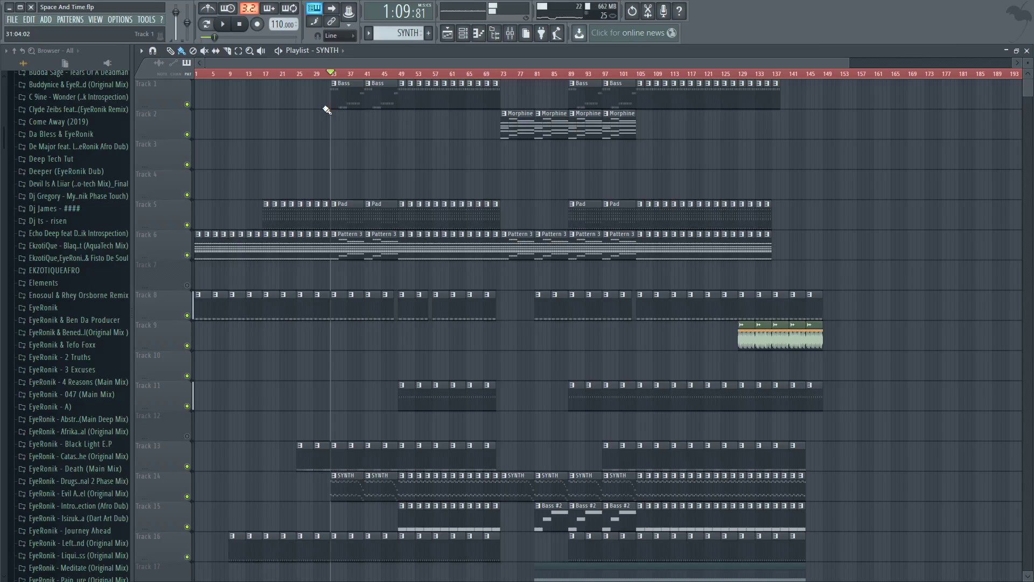
{"action": "left_click_drag", "start_coordinate": [458, 63], "coordinate": [525, 62]}
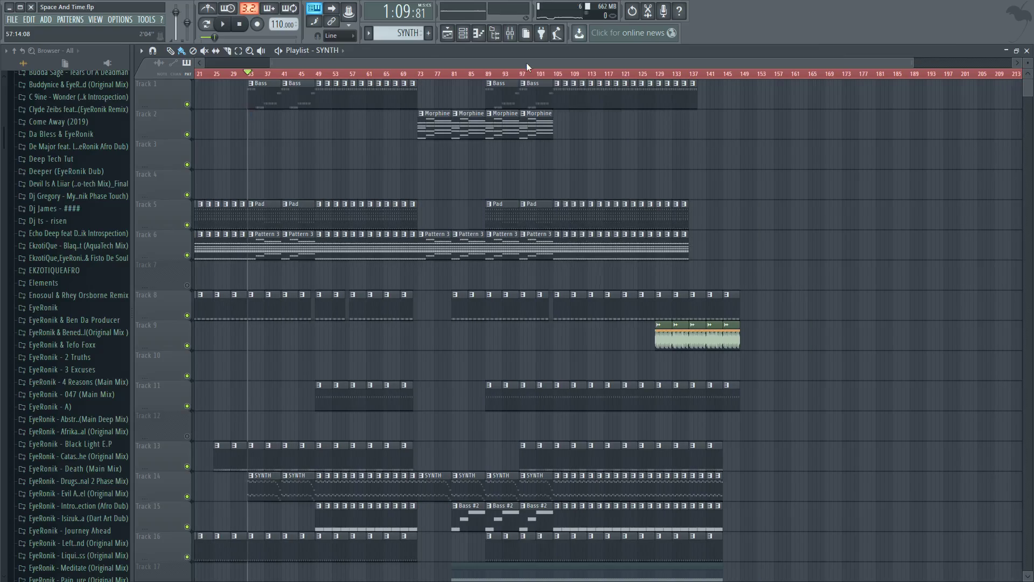
{"action": "scroll", "coordinate": [1030, 88], "scroll_direction": "left", "scroll_amount": 5}
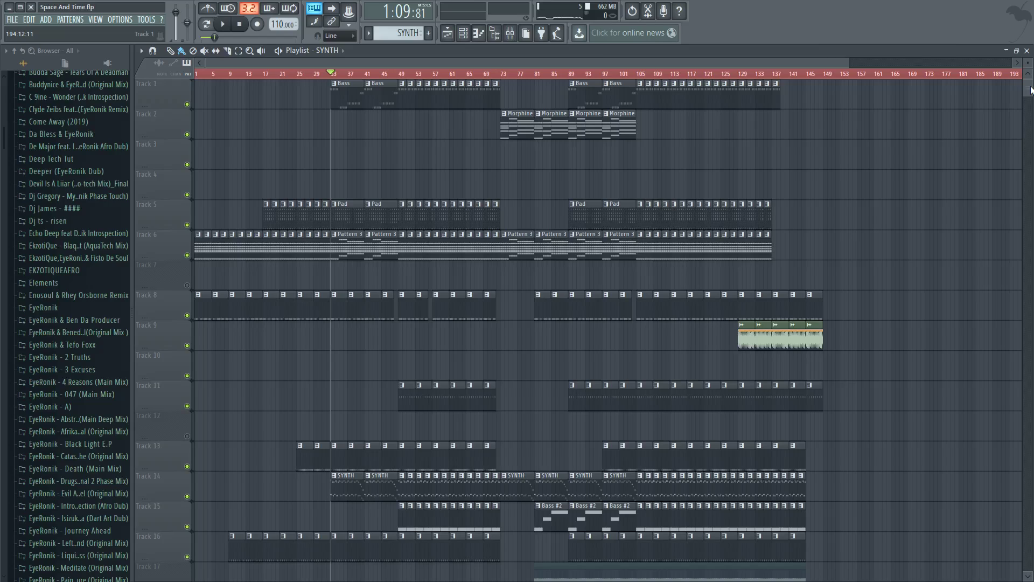
{"action": "scroll", "coordinate": [1030, 88], "scroll_direction": "up", "scroll_amount": 2}
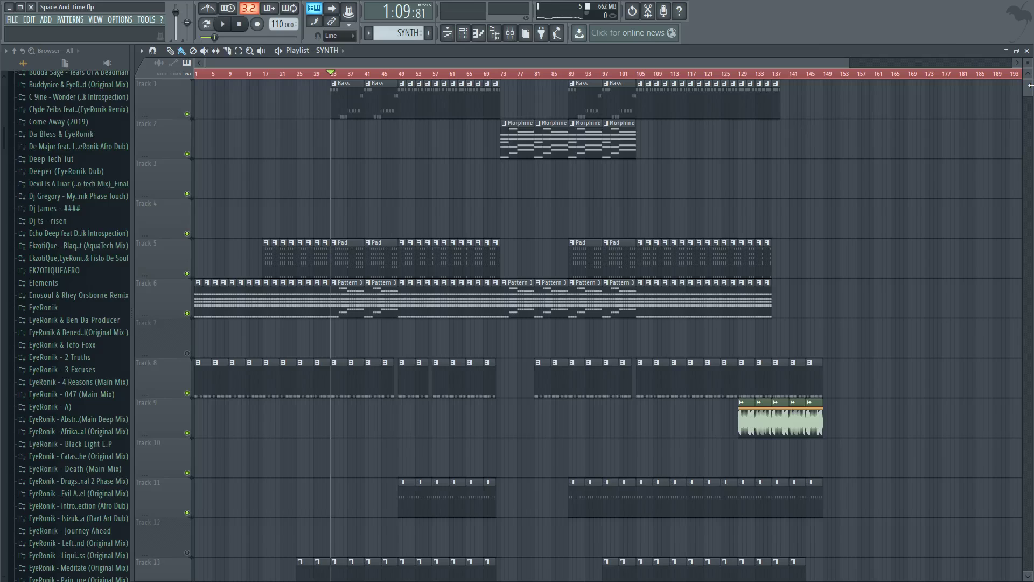
Audition the Bass pattern from Track 1 in the piano roll and inspect its Nexus #3 instrument preset.
{"action": "left_click", "coordinate": [344, 97]}
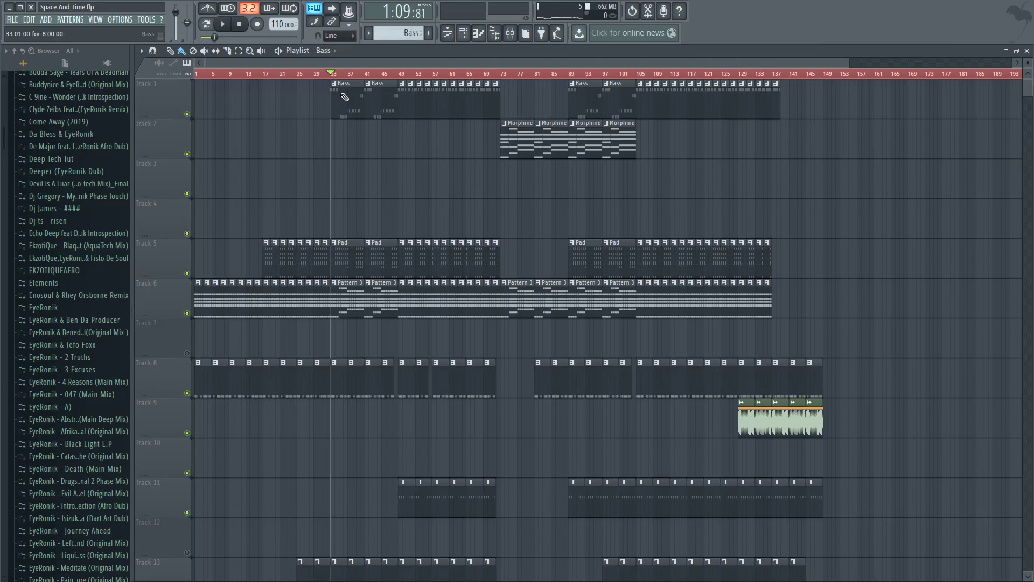
{"action": "double_click", "coordinate": [344, 96]}
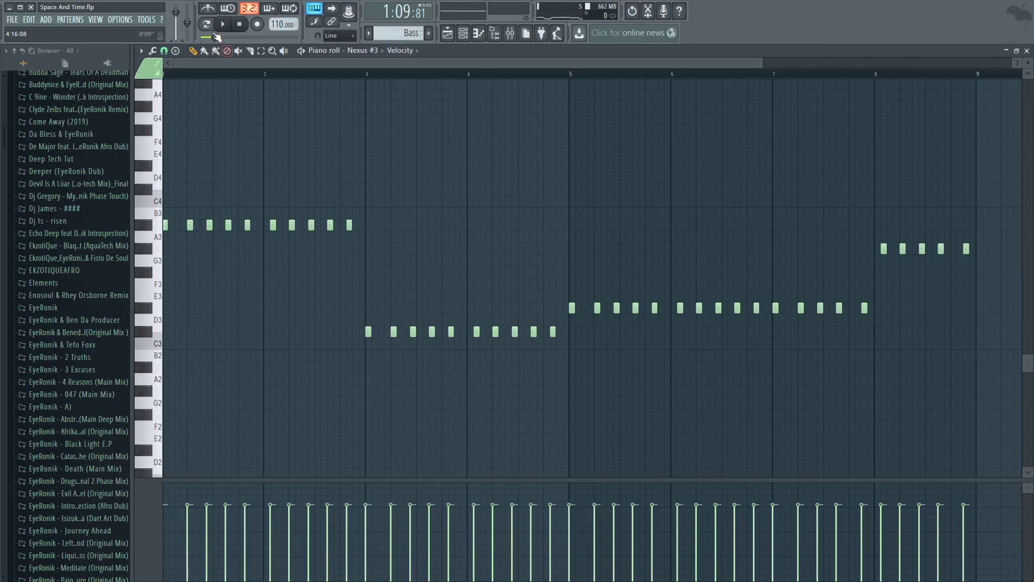
{"action": "key", "text": "space"}
{"action": "key", "text": "F6"}
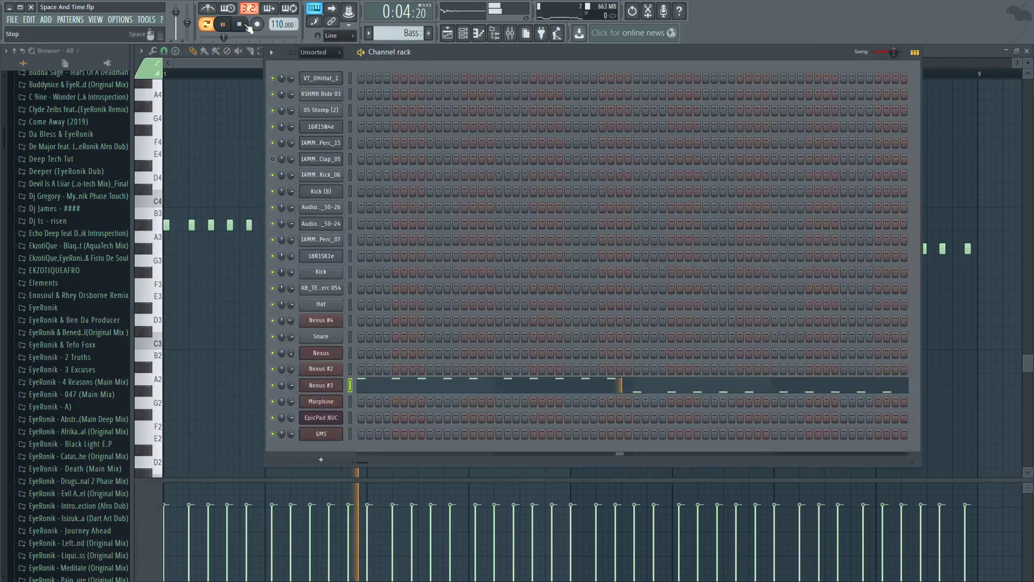
{"action": "left_click", "coordinate": [240, 24]}
{"action": "left_click", "coordinate": [329, 386]}
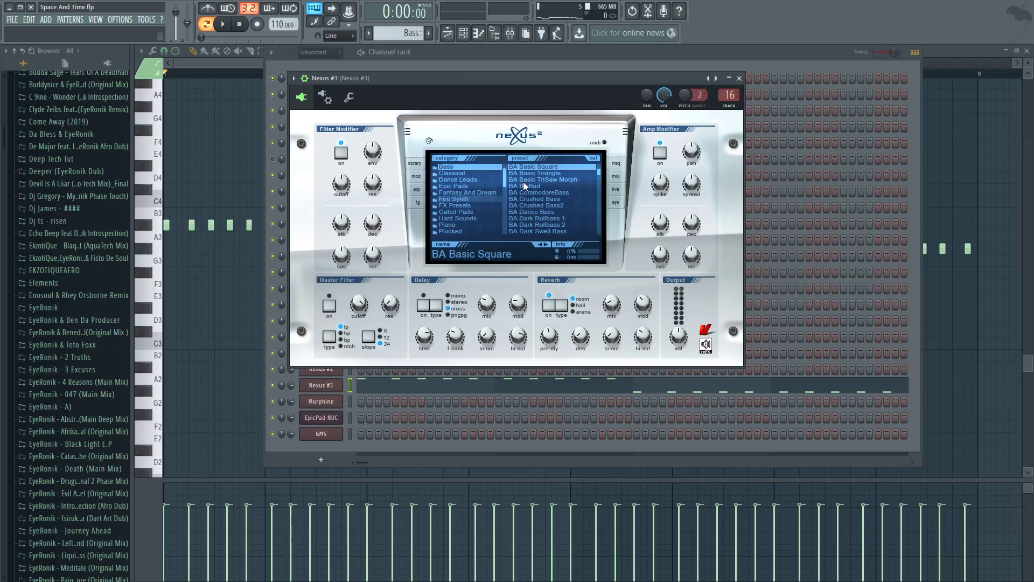
Audition Pattern 3 from Track 6 in the piano roll and open its Nexus instrument.
{"action": "key", "text": "F5"}
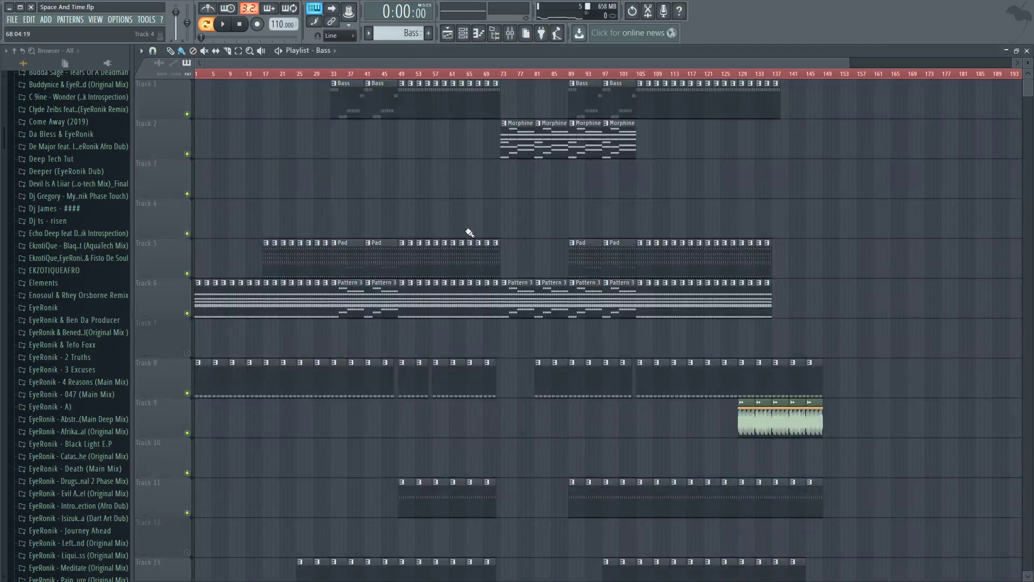
{"action": "double_click", "coordinate": [347, 302]}
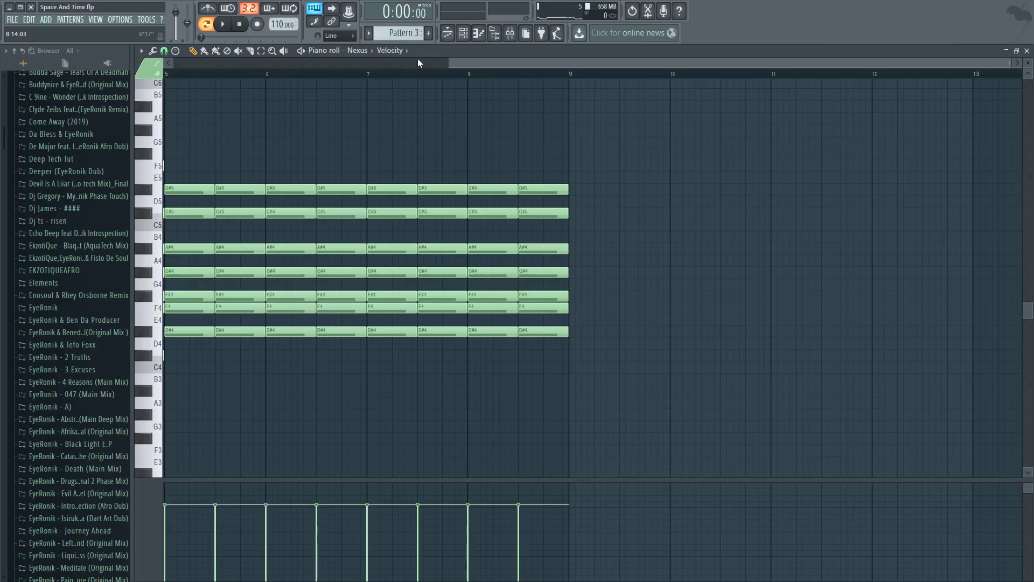
{"action": "left_click", "coordinate": [418, 62]}
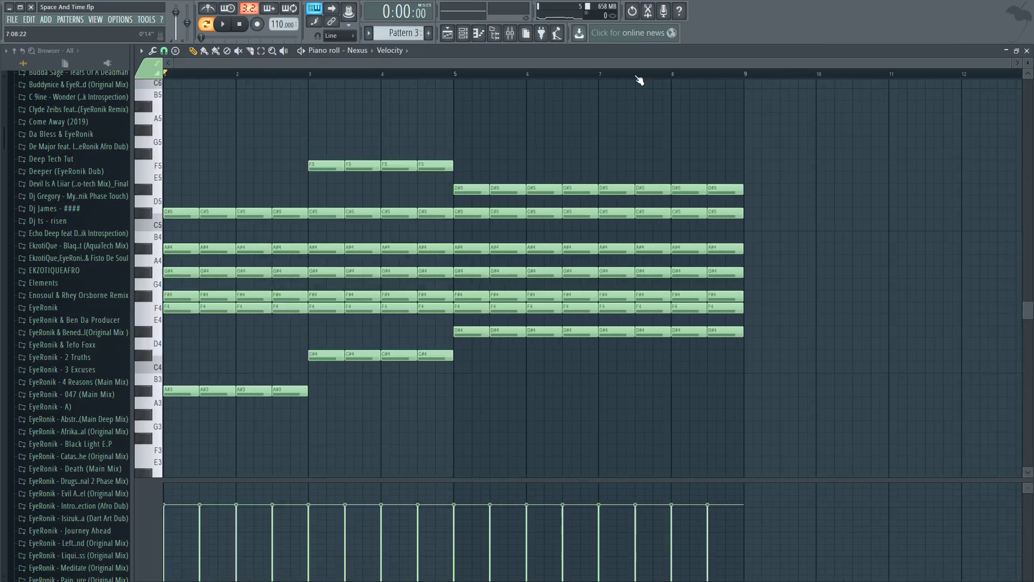
{"action": "left_click", "coordinate": [223, 25]}
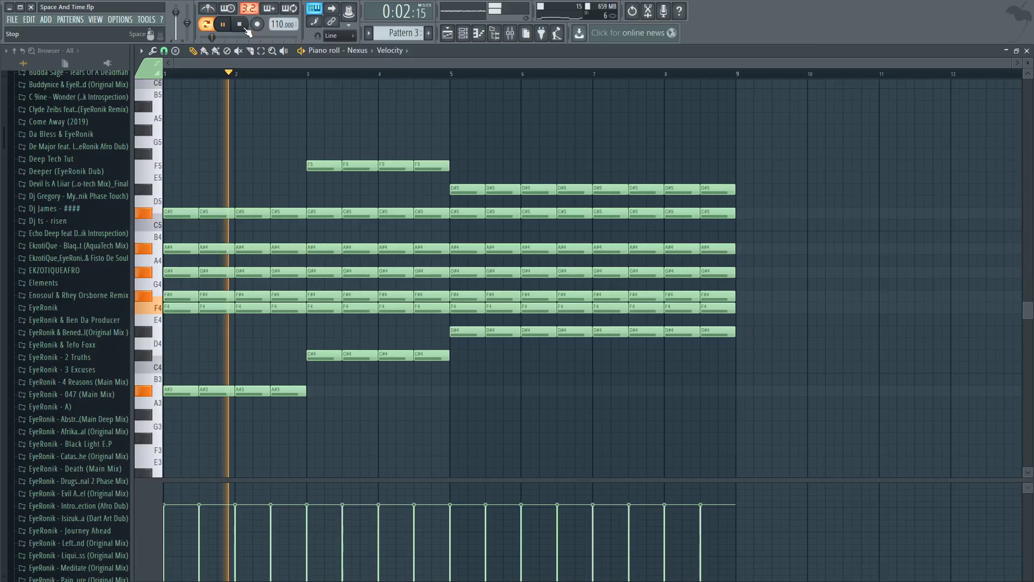
{"action": "left_click", "coordinate": [240, 23]}
{"action": "key", "text": "F6"}
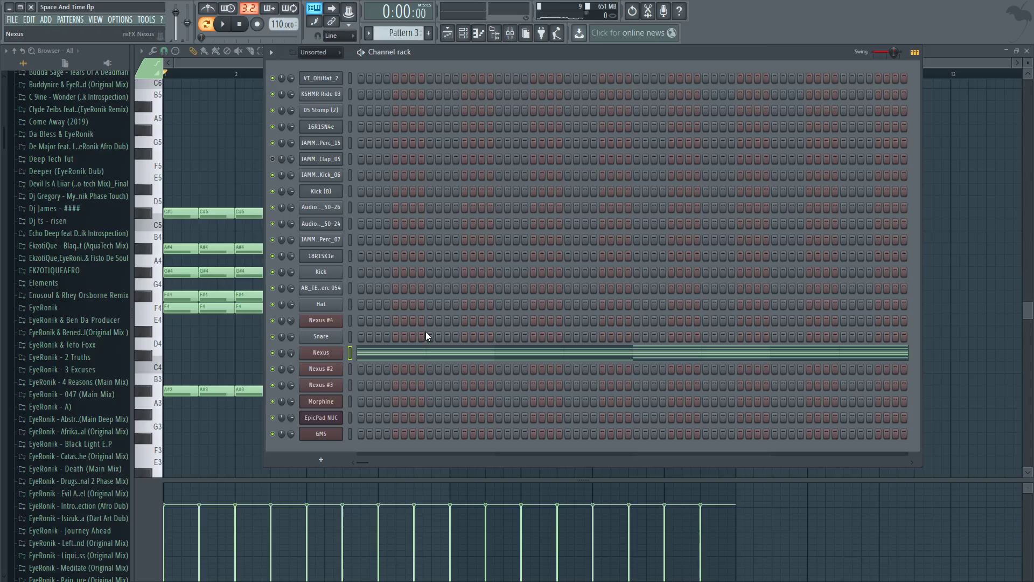
{"action": "left_click", "coordinate": [321, 352]}
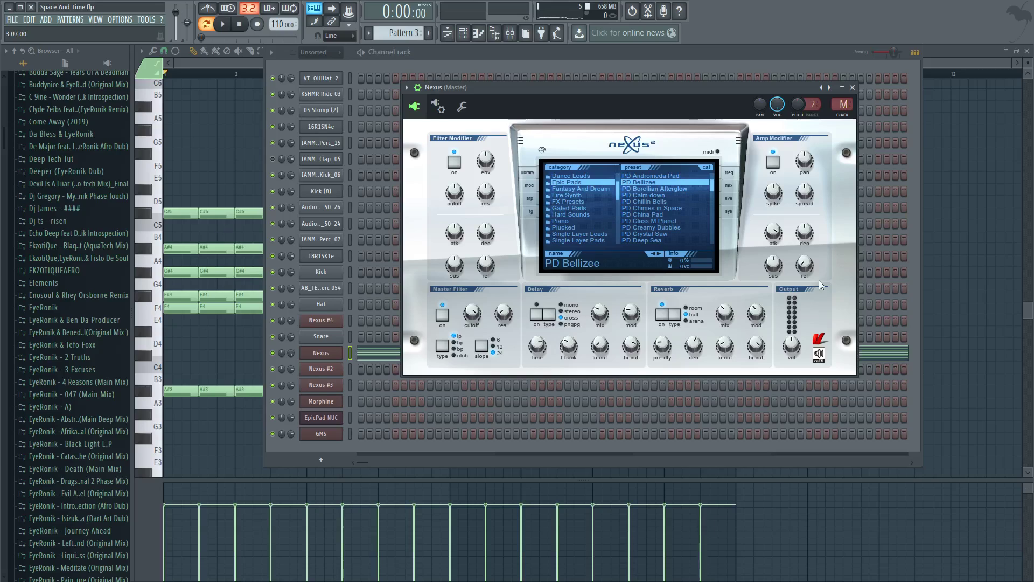
Audition Pattern 3 while raising and lowering the amp modifier release of the PD Bellizee preset in Nexus.
{"action": "left_click_drag", "start_coordinate": [805, 264], "coordinate": [795, 217]}
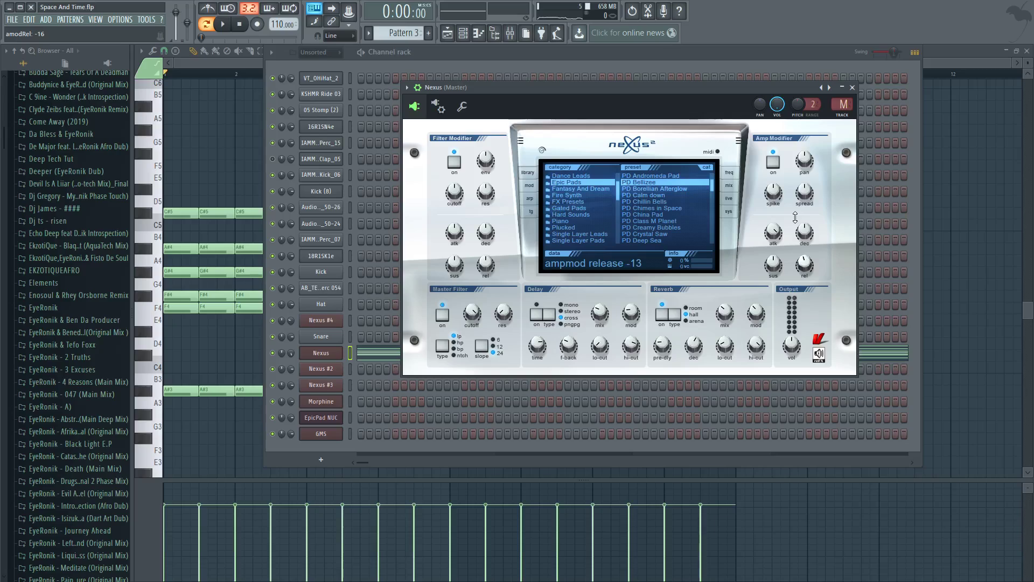
{"action": "key", "text": "space"}
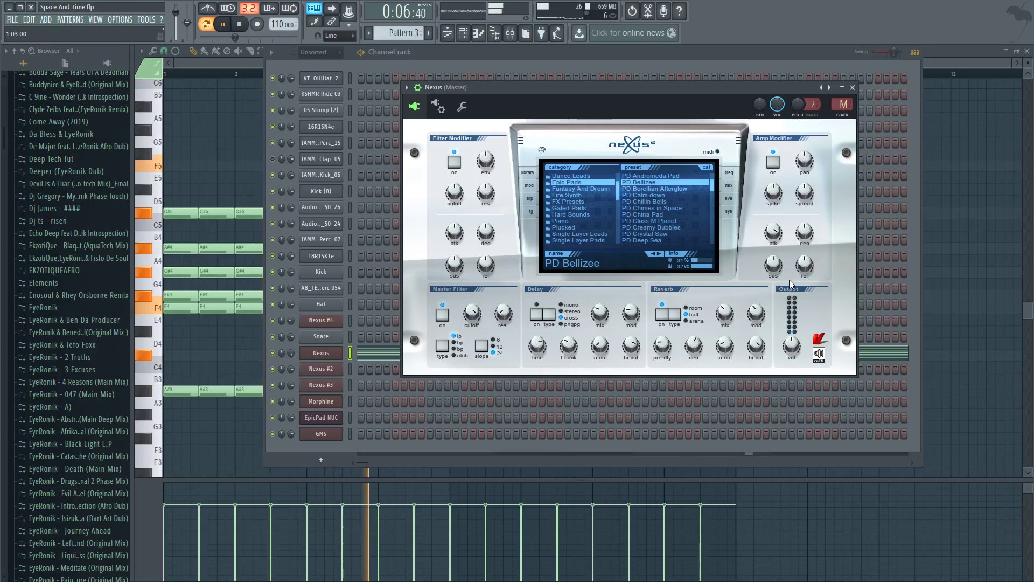
{"action": "left_click_drag", "start_coordinate": [804, 264], "coordinate": [809, 359]}
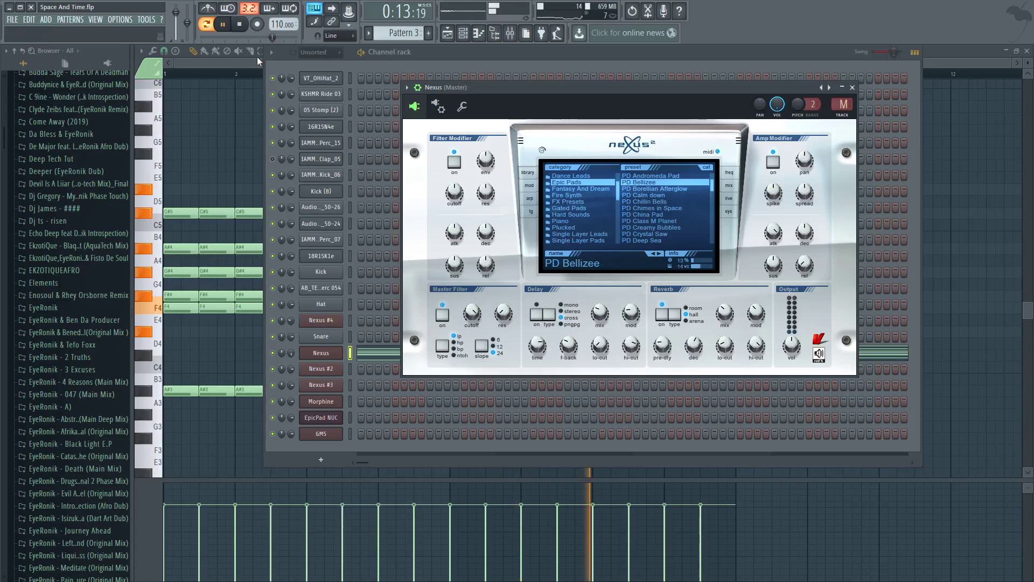
{"action": "key", "text": "space"}
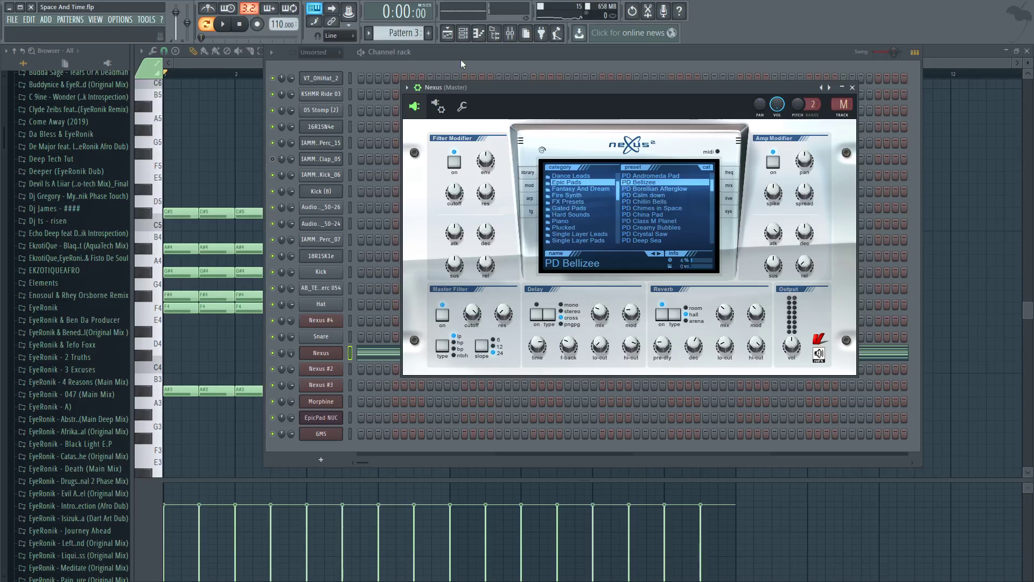
Audition the SYNTH pattern from Track 14 in the piano roll and inspect the settings of its GMS synthesizer.
{"action": "key", "text": "F5"}
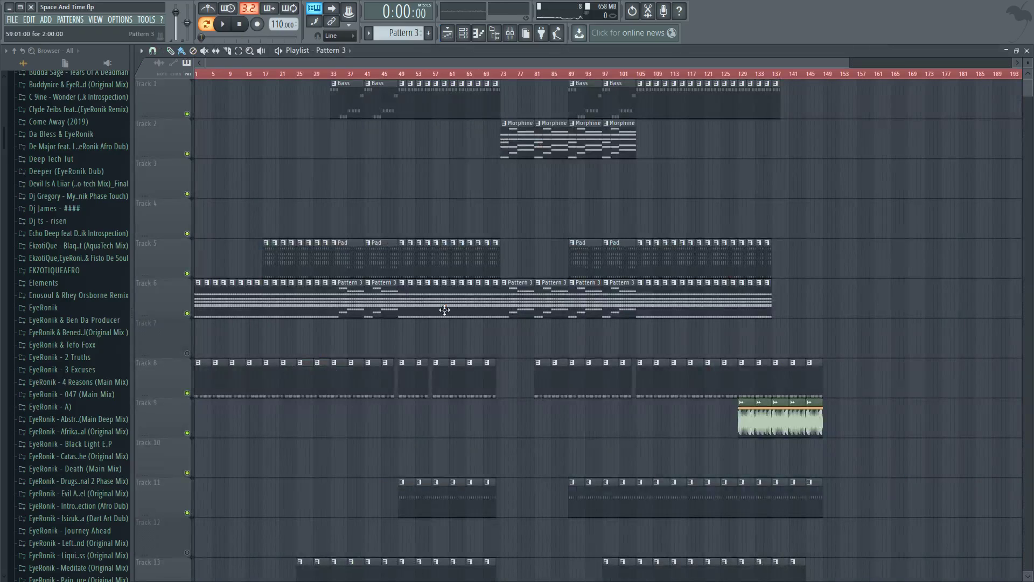
{"action": "scroll", "coordinate": [445, 310], "scroll_direction": "down", "scroll_amount": 3}
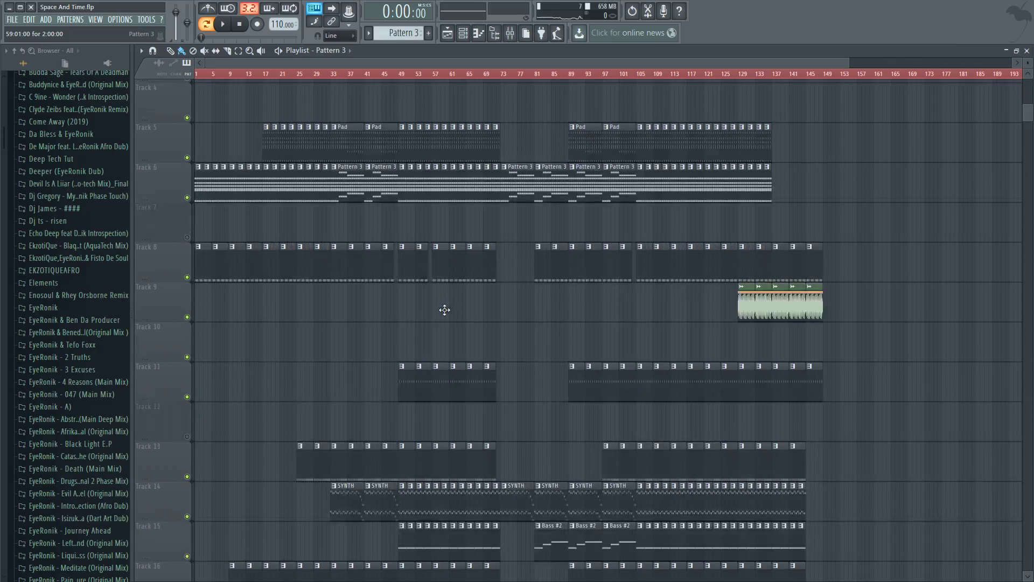
{"action": "double_click", "coordinate": [380, 502]}
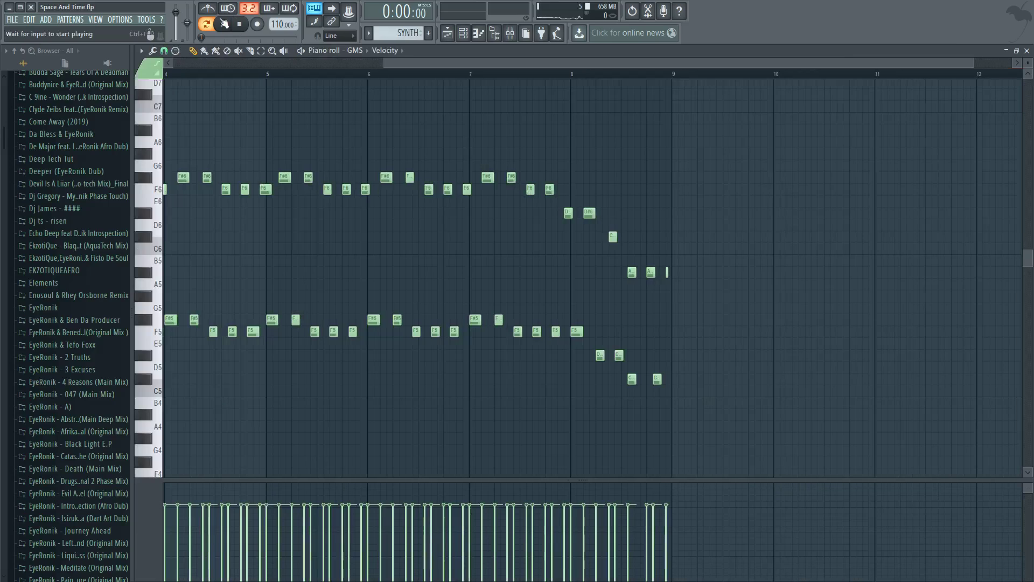
{"action": "left_click", "coordinate": [223, 23]}
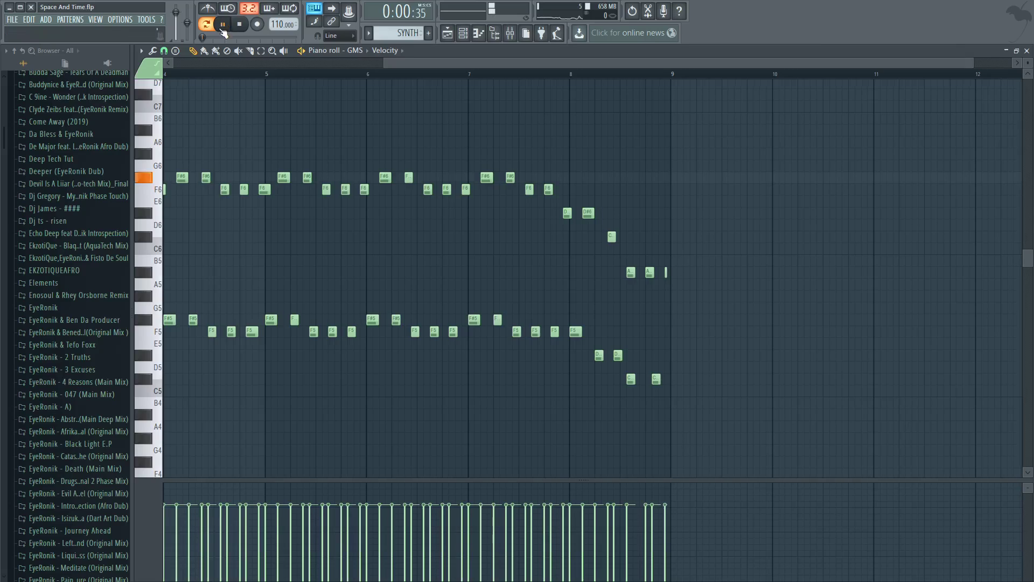
{"action": "left_click_drag", "start_coordinate": [567, 60], "coordinate": [272, 76]}
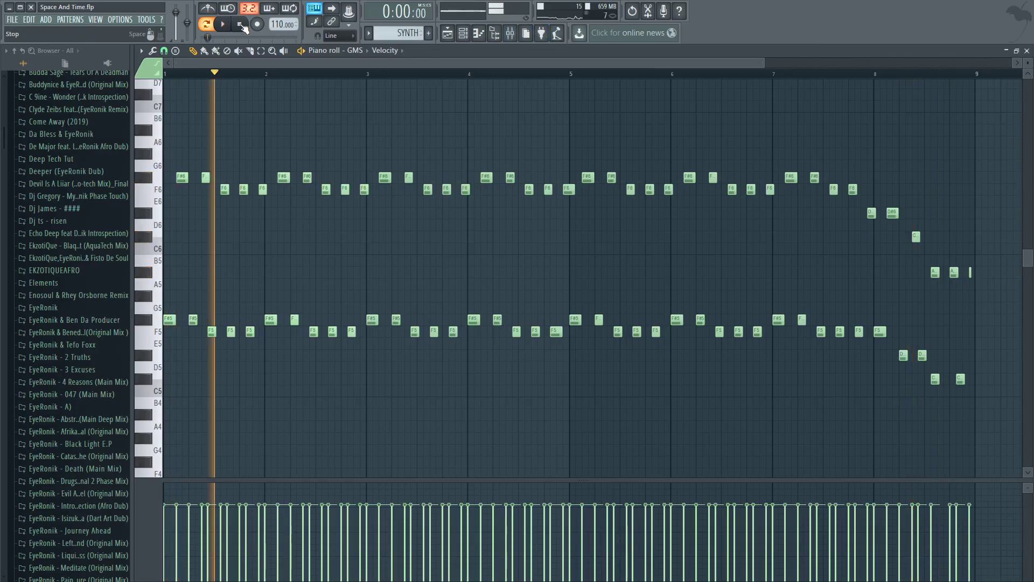
{"action": "key", "text": "space"}
{"action": "key", "text": "F6"}
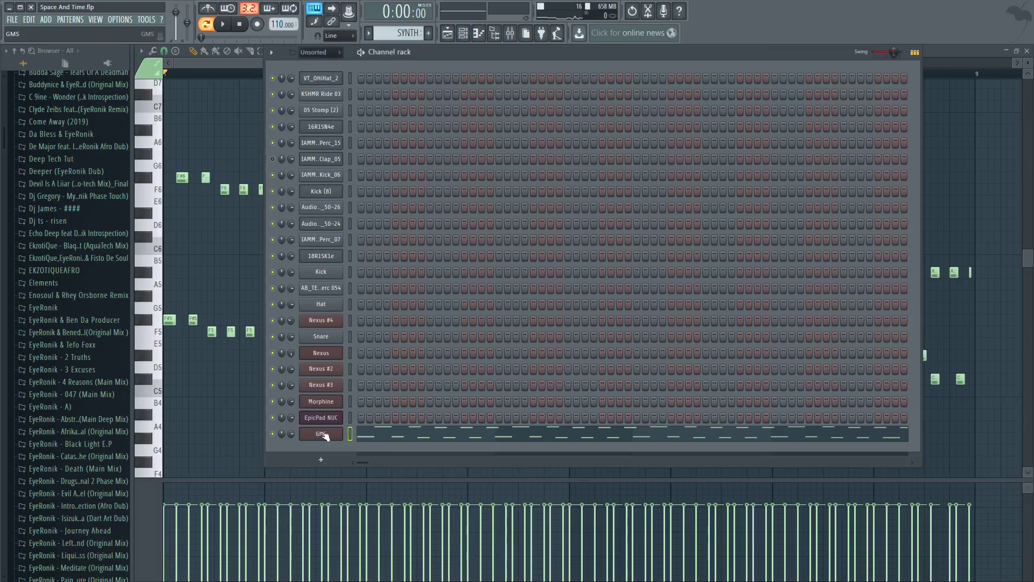
{"action": "left_click", "coordinate": [322, 434]}
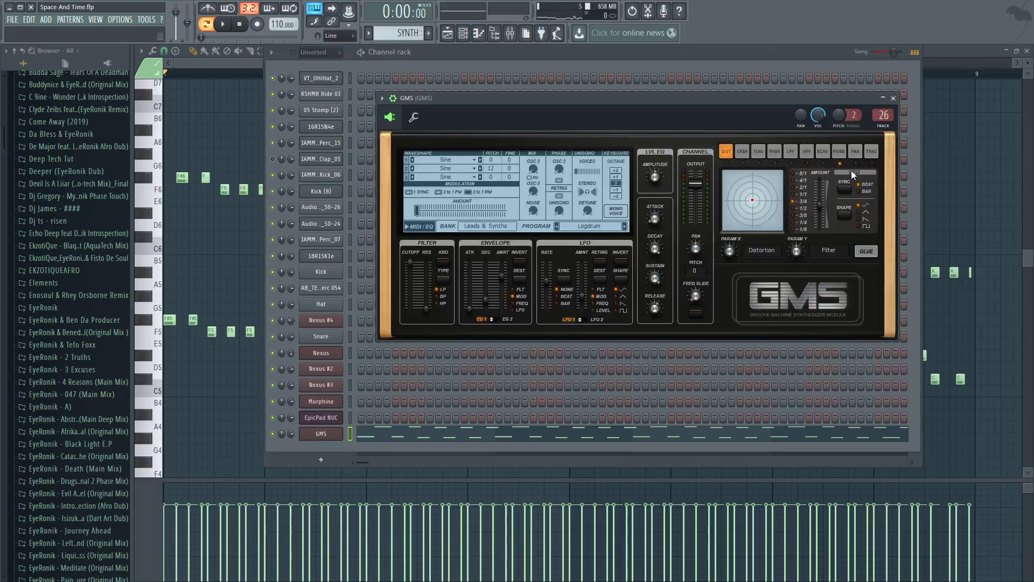
{"action": "left_click", "coordinate": [892, 98]}
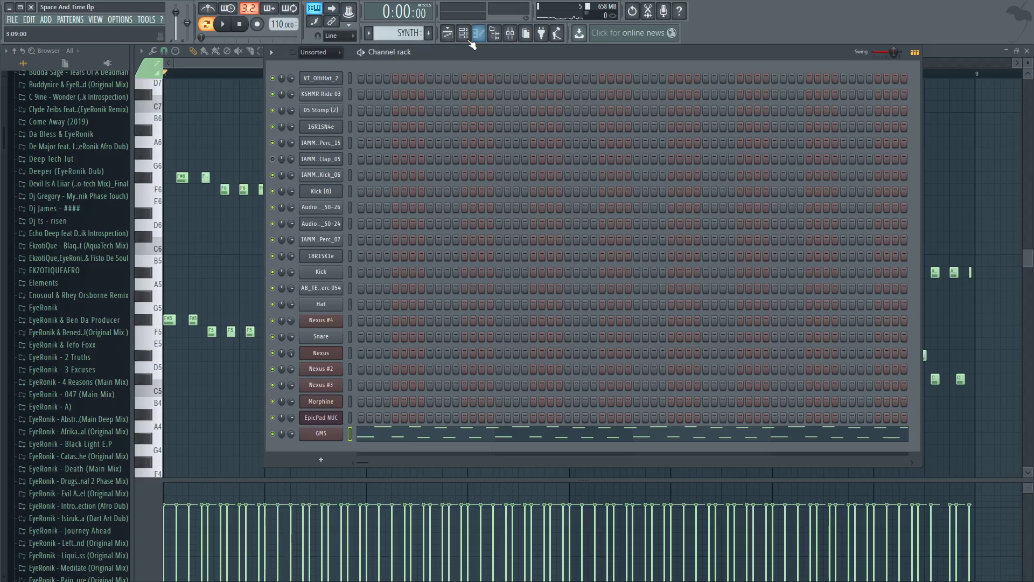
Audition the Bass #2 pattern from Track 15 in the piano roll and inspect its Nexus #2 instrument preset.
{"action": "left_click", "coordinate": [475, 39]}
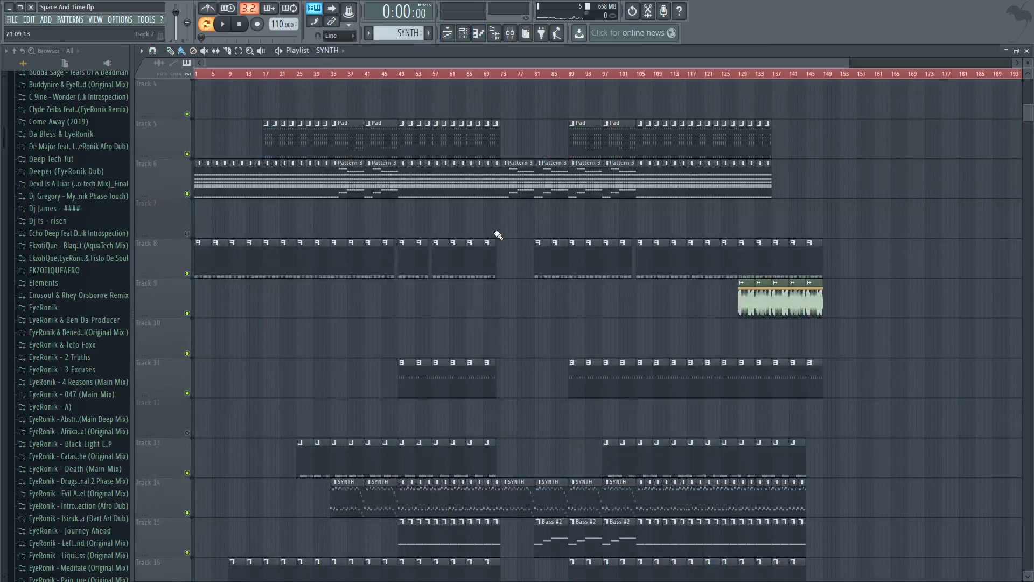
{"action": "double_click", "coordinate": [460, 545]}
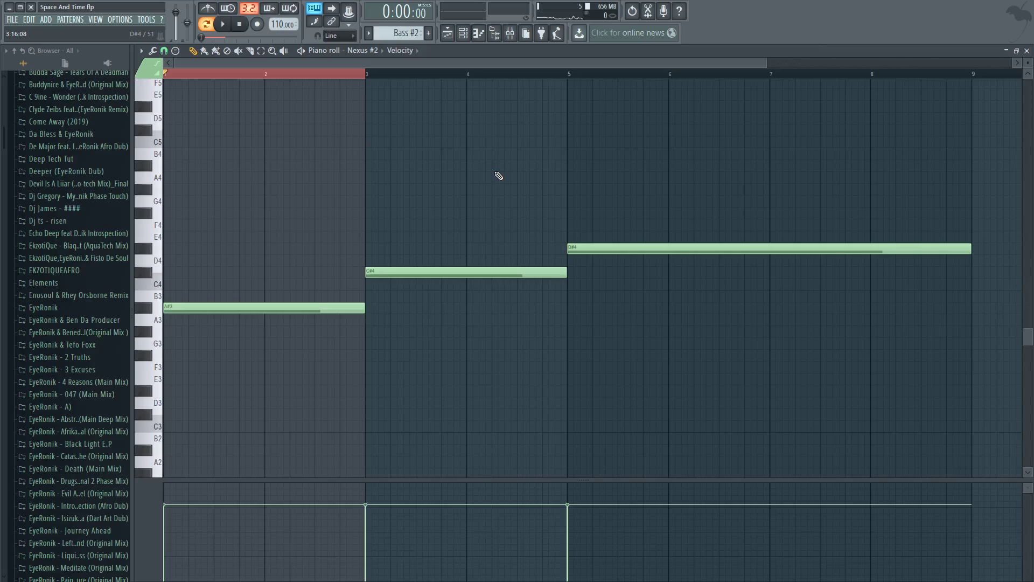
{"action": "left_click", "coordinate": [229, 25]}
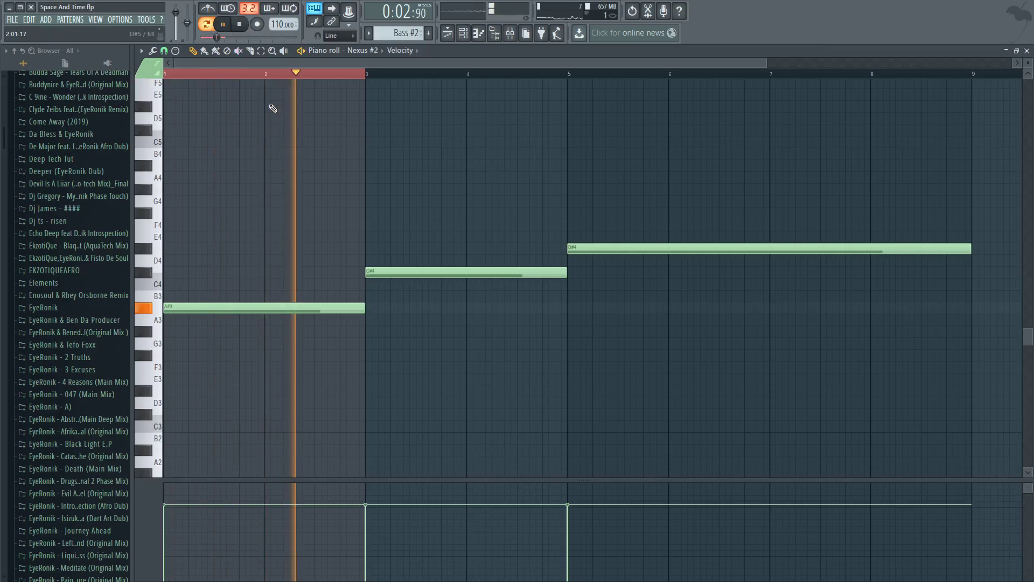
{"action": "left_click", "coordinate": [241, 30]}
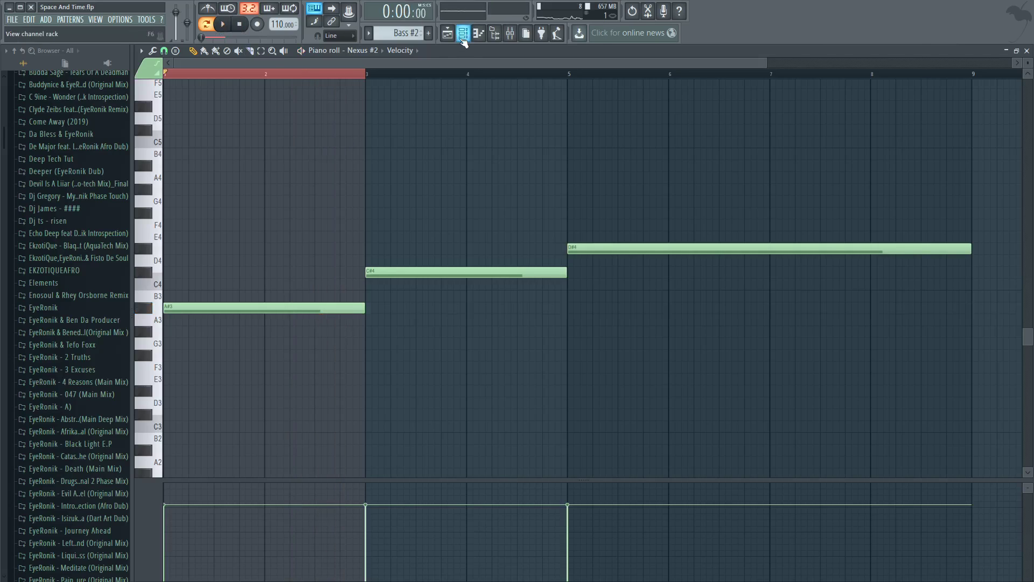
{"action": "left_click", "coordinate": [463, 34]}
{"action": "left_click", "coordinate": [330, 369]}
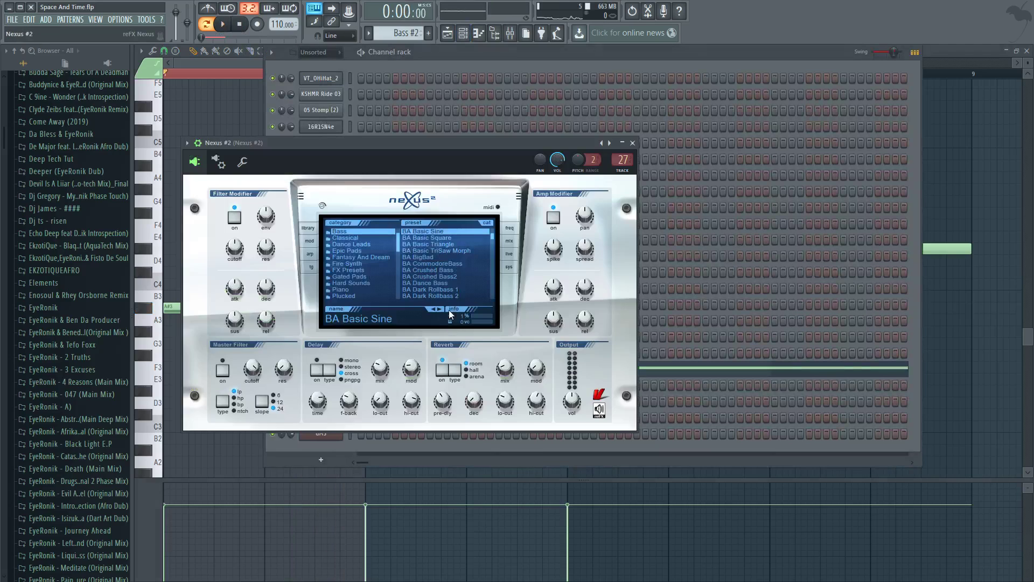
Play the Bass #2 pattern again and inspect the Nexus #2 channel's effects in the mixer.
{"action": "left_click_drag", "start_coordinate": [481, 147], "coordinate": [534, 108]}
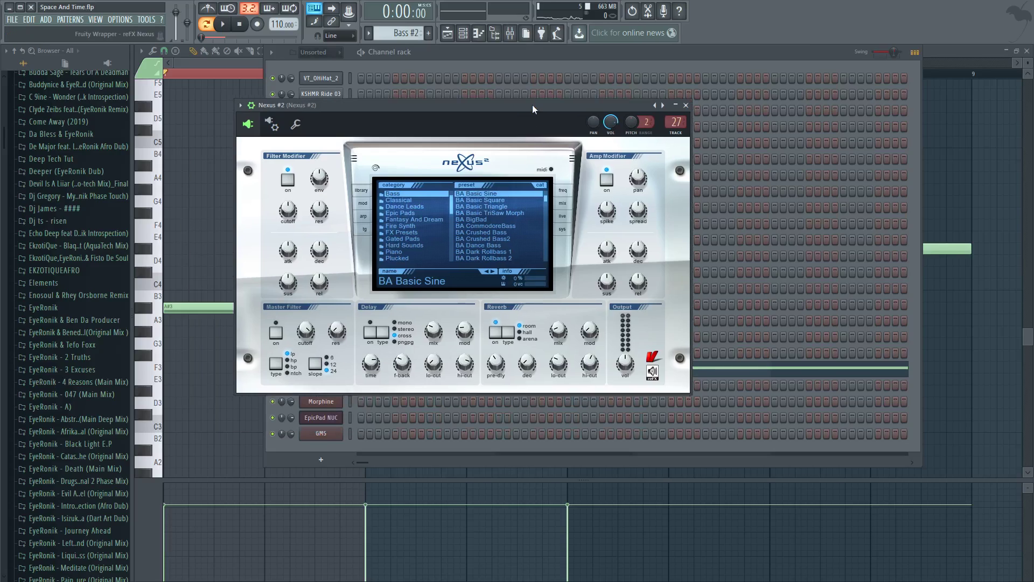
{"action": "key", "text": "space"}
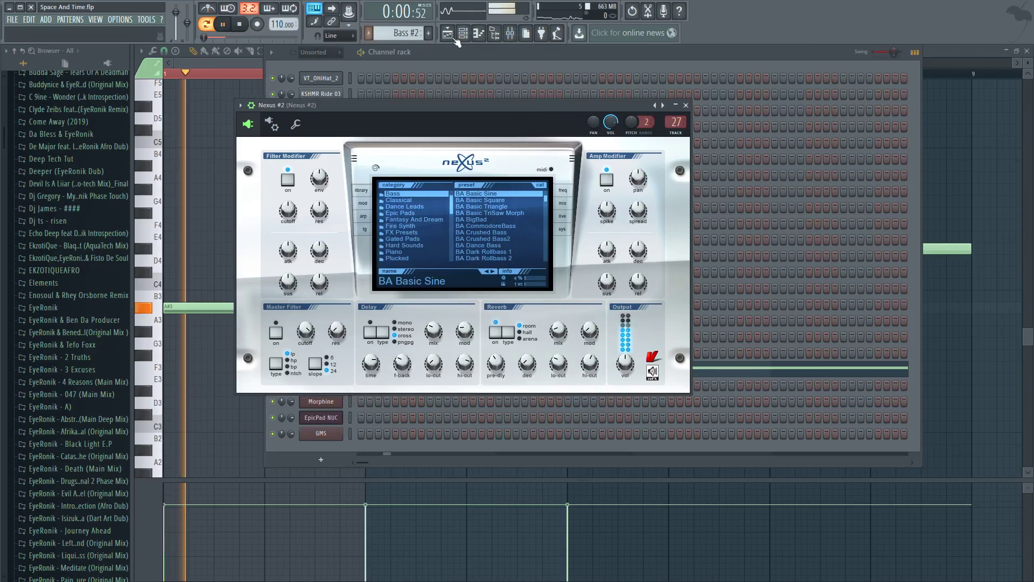
{"action": "left_click", "coordinate": [510, 34]}
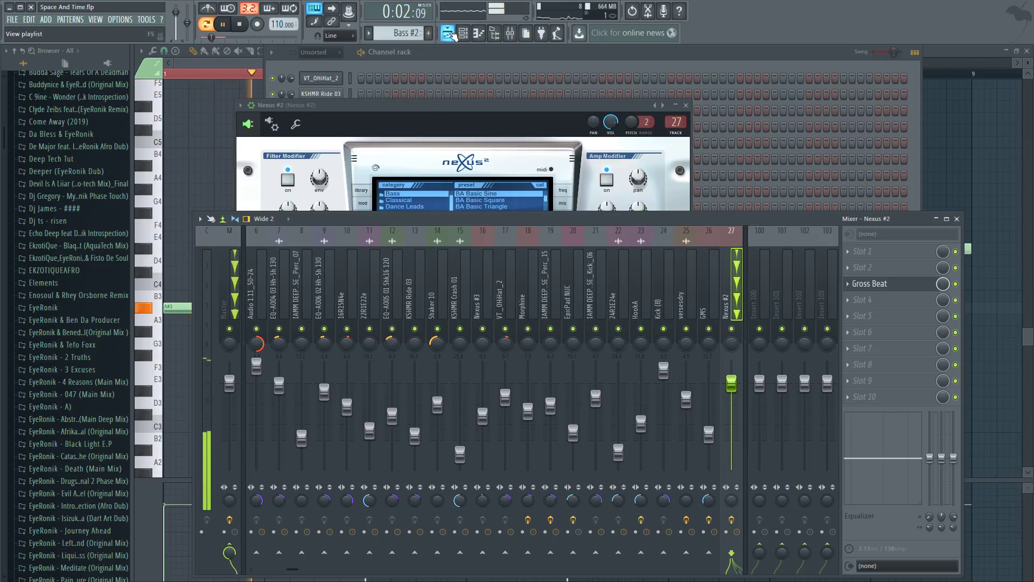
Stop the Bass #2 playback, audition the Pad pattern from Track 5 in the piano roll and inspect its Nexus #4 preset.
{"action": "left_click", "coordinate": [453, 33]}
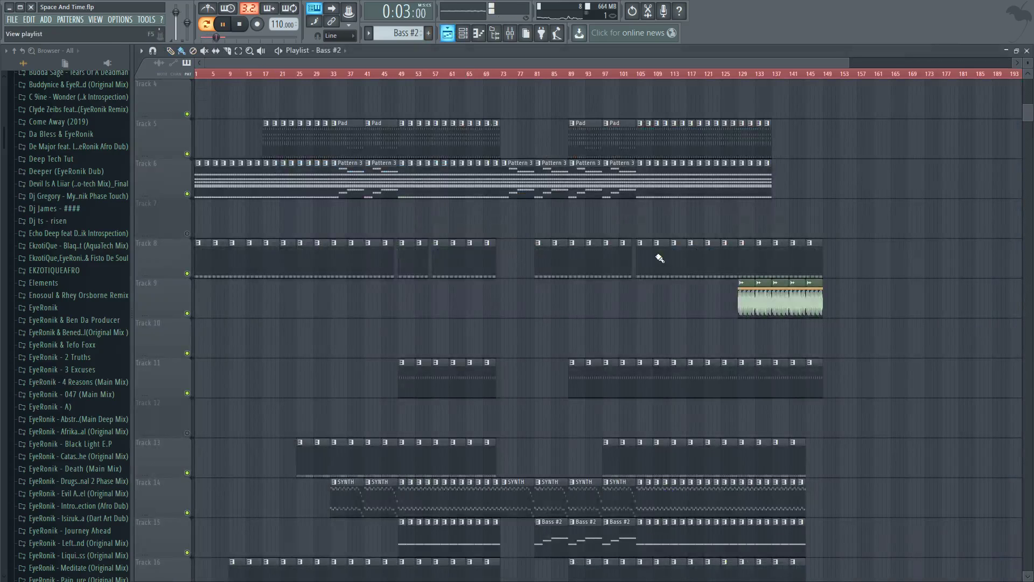
{"action": "left_click", "coordinate": [240, 24]}
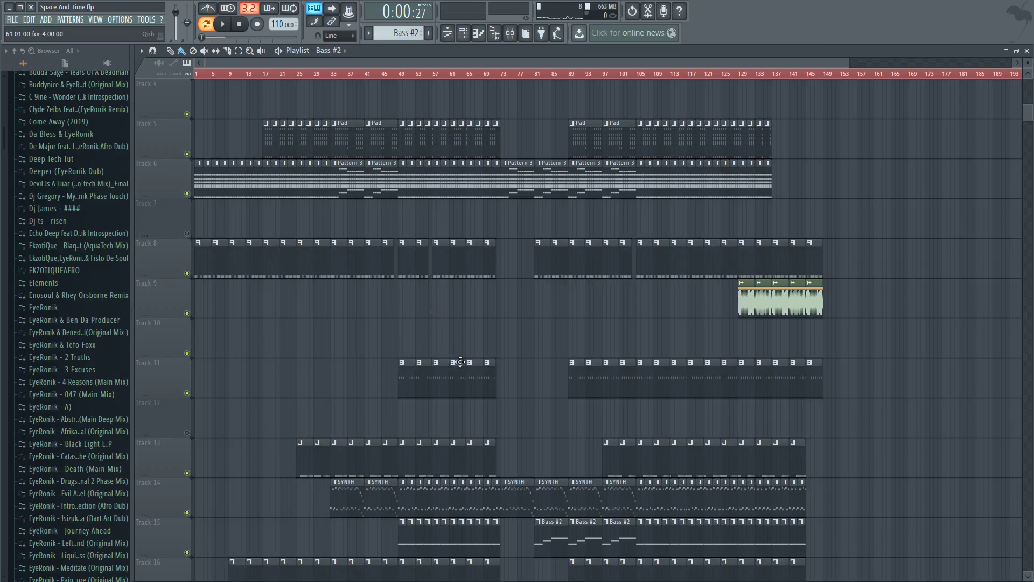
{"action": "scroll", "coordinate": [519, 365], "scroll_direction": "up", "scroll_amount": 2}
{"action": "scroll", "coordinate": [521, 368], "scroll_direction": "up", "scroll_amount": 1}
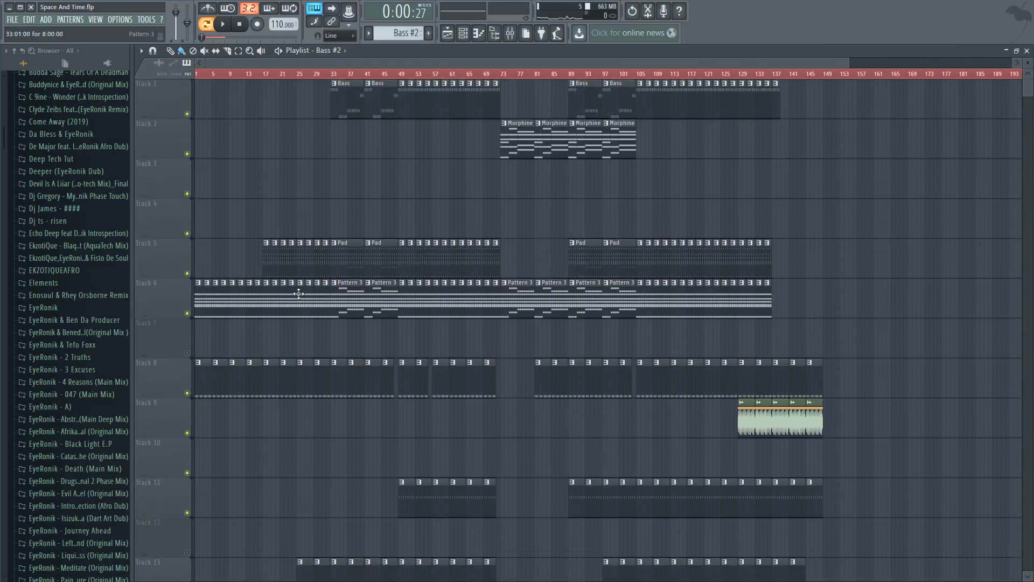
{"action": "double_click", "coordinate": [274, 259]}
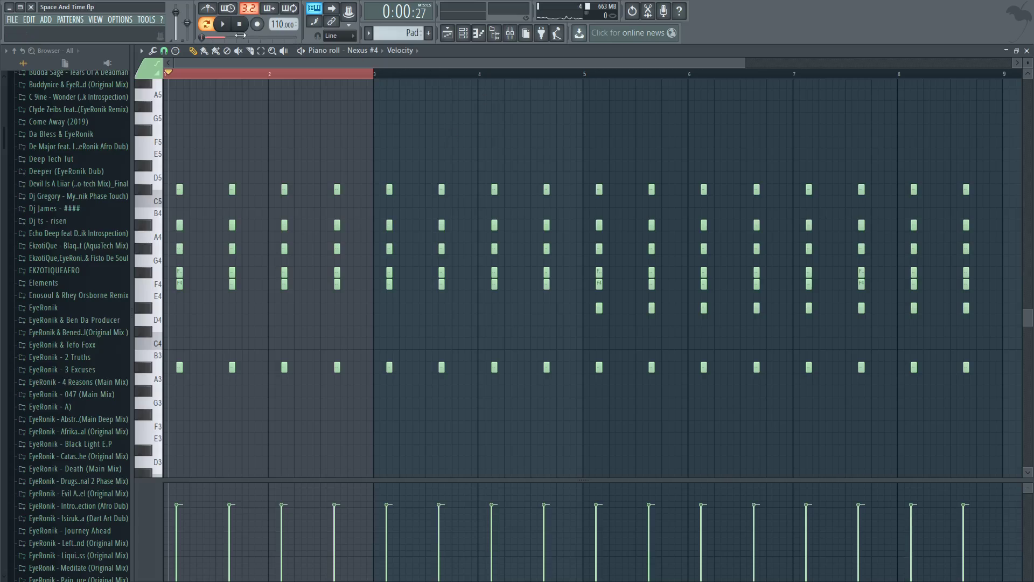
{"action": "left_click", "coordinate": [222, 24]}
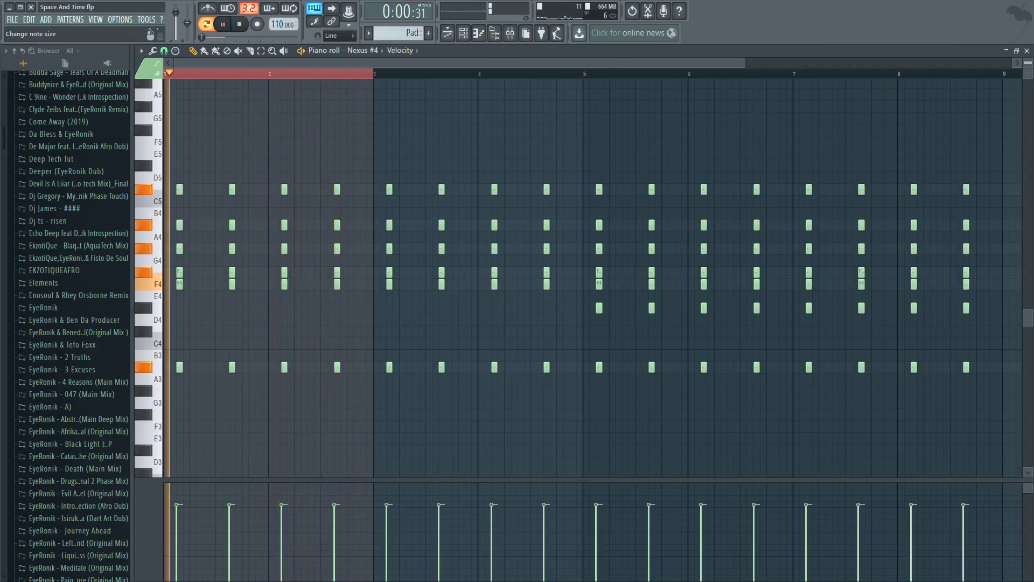
{"action": "scroll", "coordinate": [1009, 84], "scroll_direction": "up", "scroll_amount": 2}
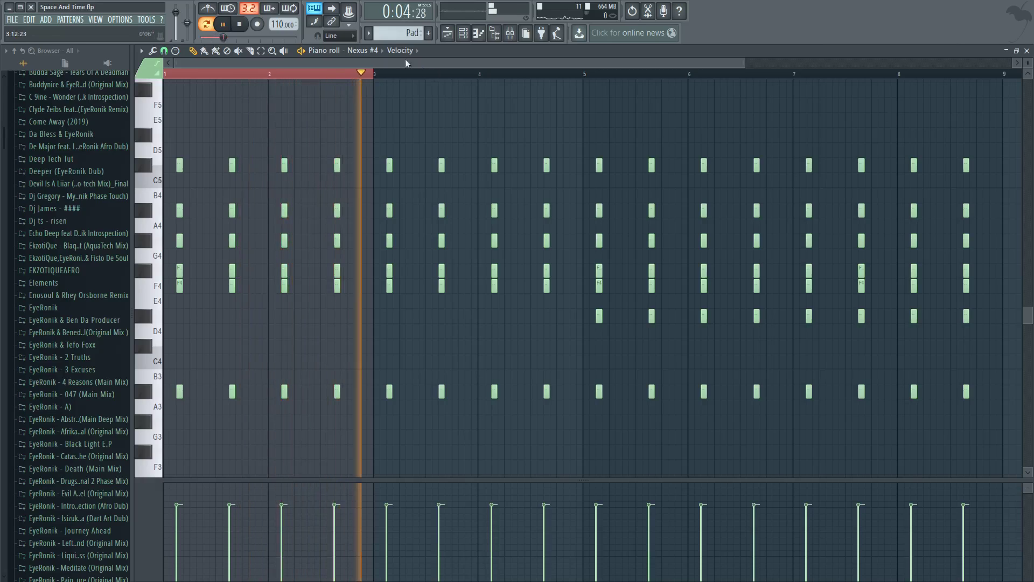
{"action": "left_click", "coordinate": [239, 27]}
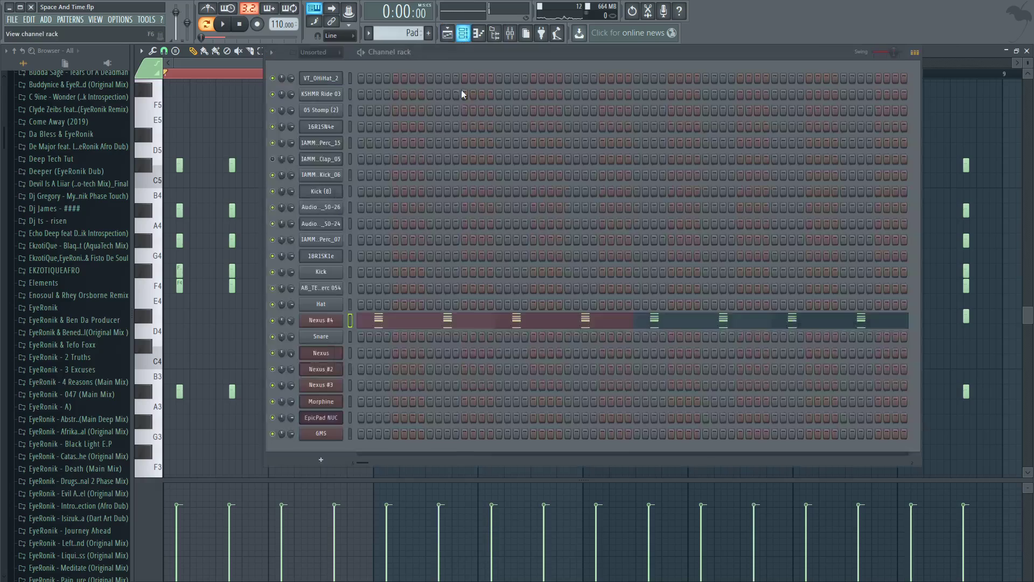
{"action": "left_click", "coordinate": [462, 33]}
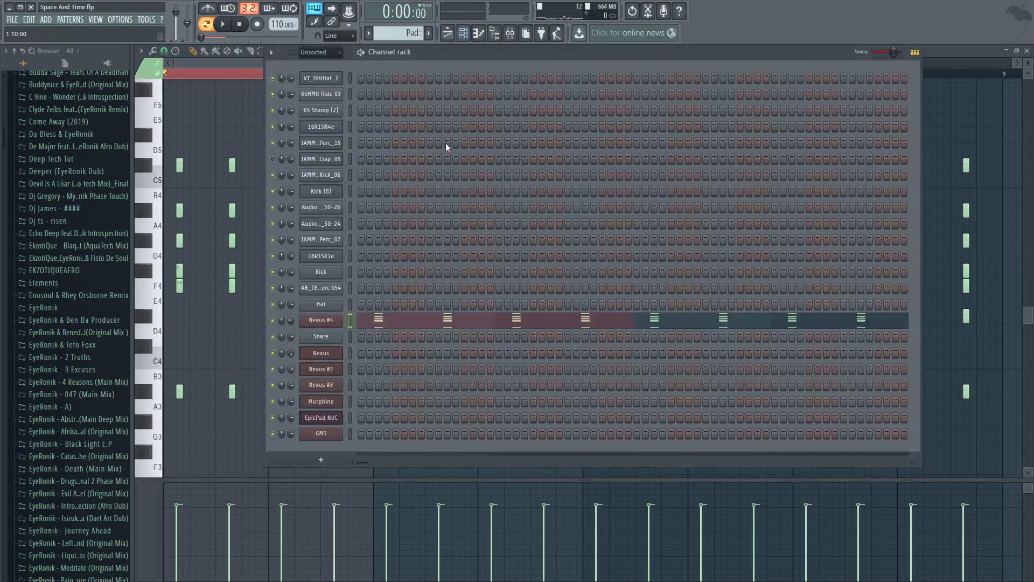
{"action": "left_click", "coordinate": [323, 320]}
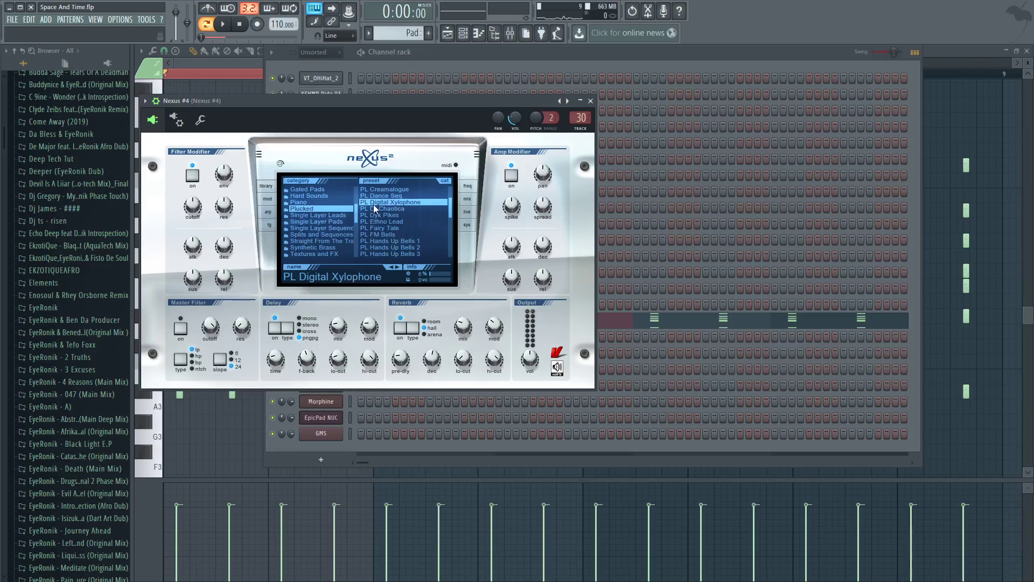
Open the Morphine pattern from Track 2 in the piano roll and audition its opening chord twice.
{"action": "left_click", "coordinate": [447, 33]}
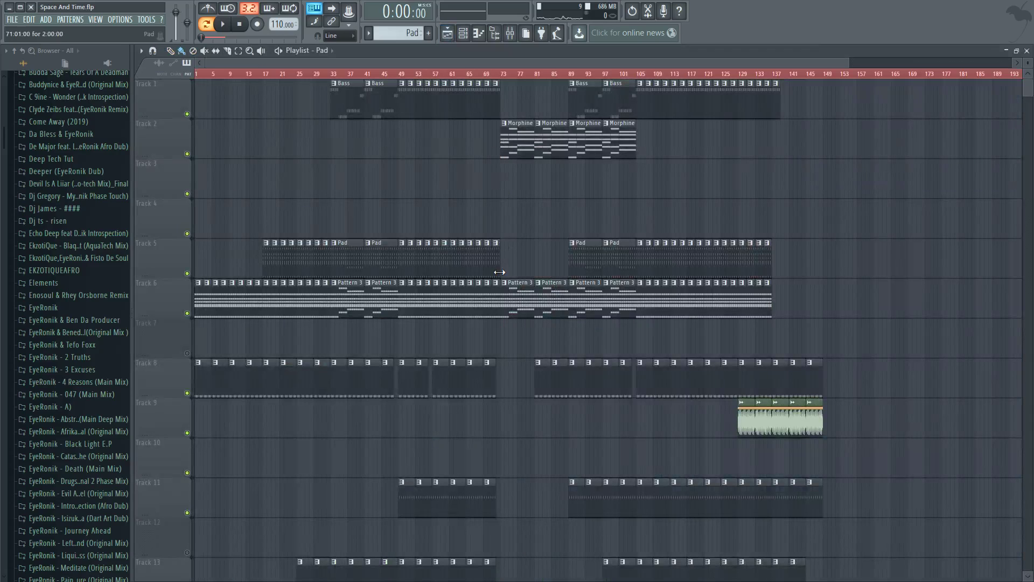
{"action": "double_click", "coordinate": [520, 144]}
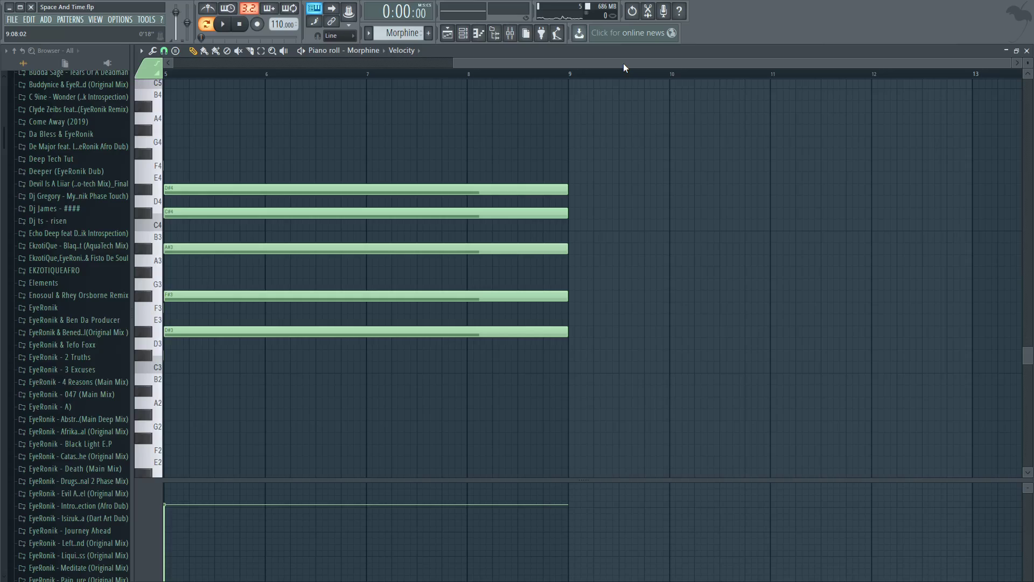
{"action": "left_click", "coordinate": [222, 24]}
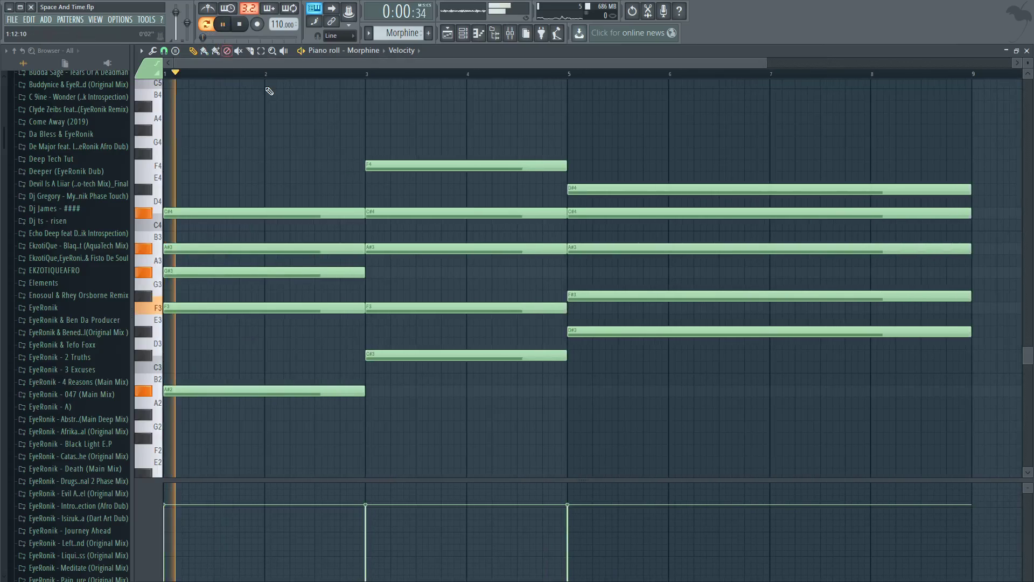
{"action": "left_click", "coordinate": [242, 29]}
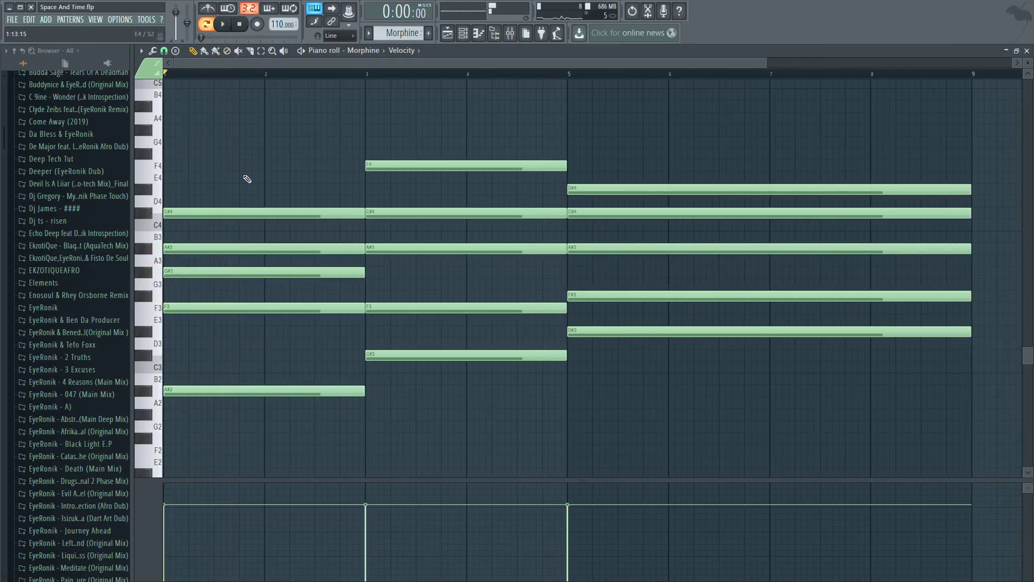
{"action": "left_click", "coordinate": [224, 25]}
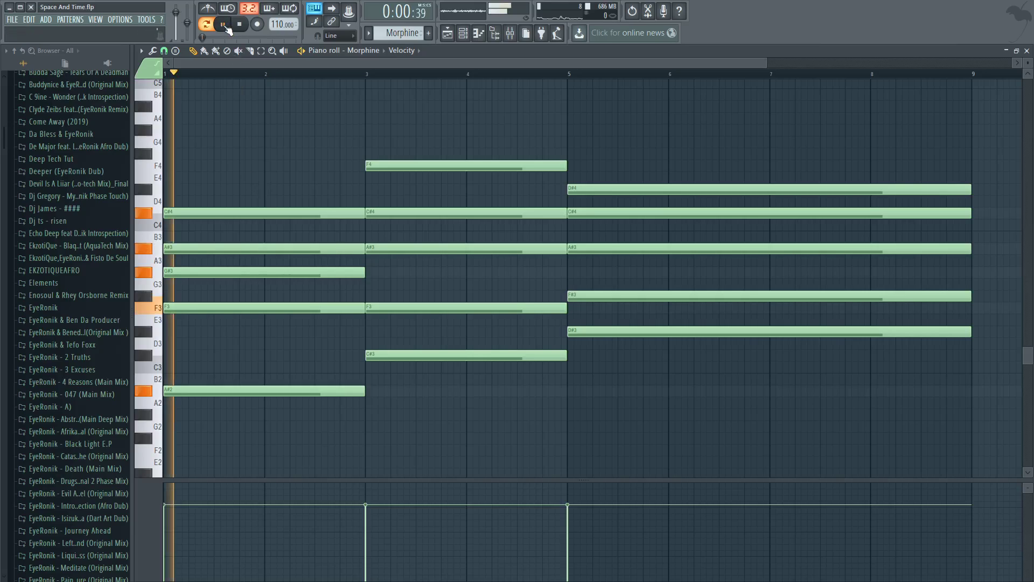
{"action": "key", "text": "space"}
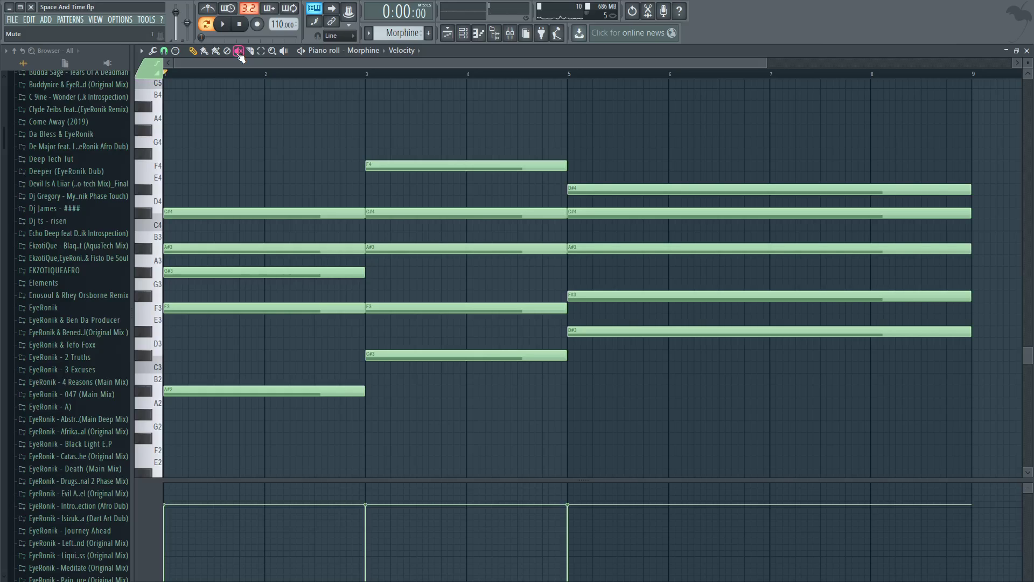
Inspect the Morphine synthesizer's settings from the channel rack while playing its pattern.
{"action": "left_click", "coordinate": [447, 33]}
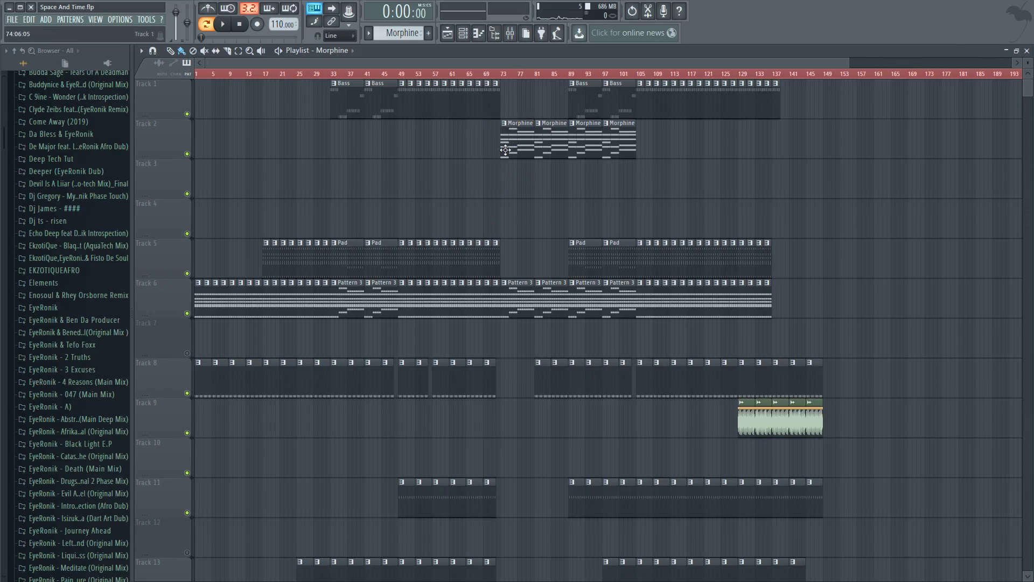
{"action": "left_click", "coordinate": [463, 33]}
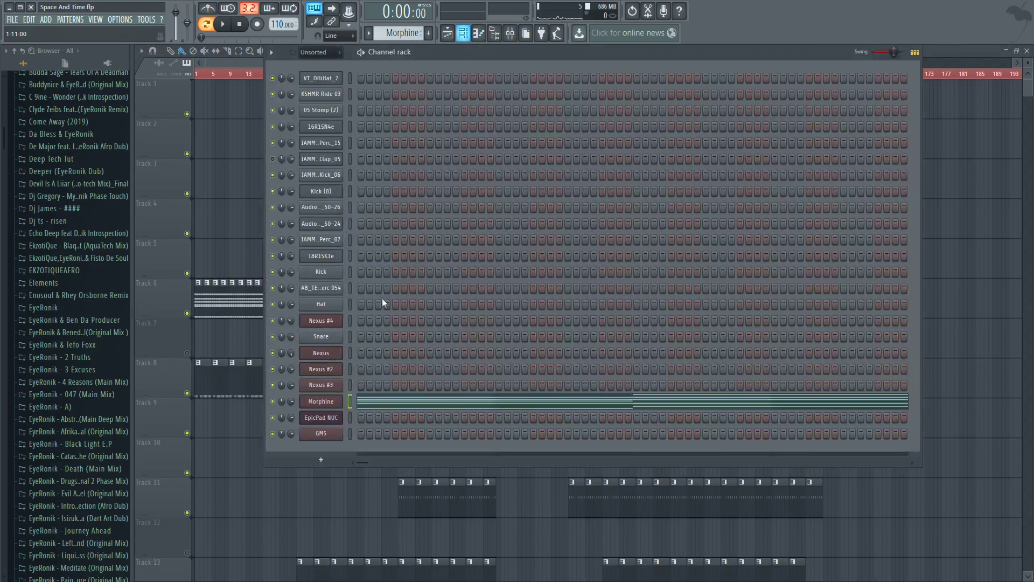
{"action": "left_click", "coordinate": [336, 400]}
{"action": "left_click", "coordinate": [222, 24]}
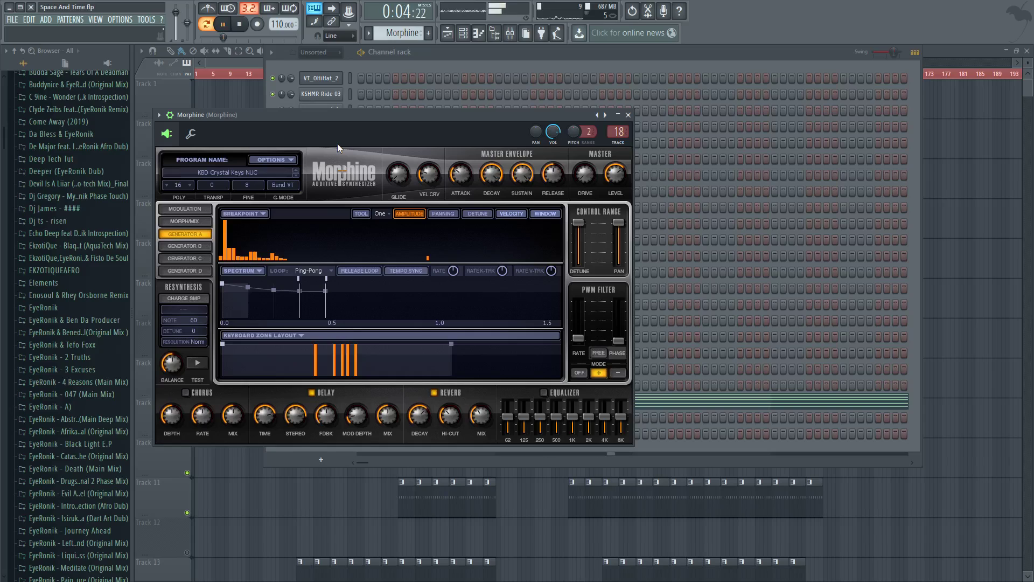
Reopen the Morphine pattern from Track 2 and listen to its full chord progression from bar 1 before stopping playback.
{"action": "left_click", "coordinate": [447, 33]}
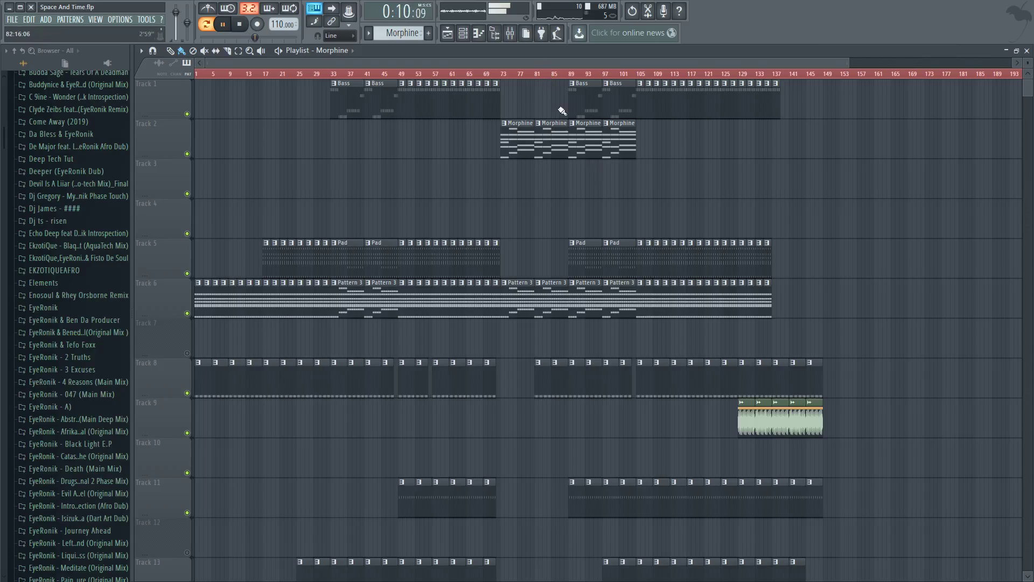
{"action": "key", "text": "l"}
{"action": "double_click", "coordinate": [554, 152]}
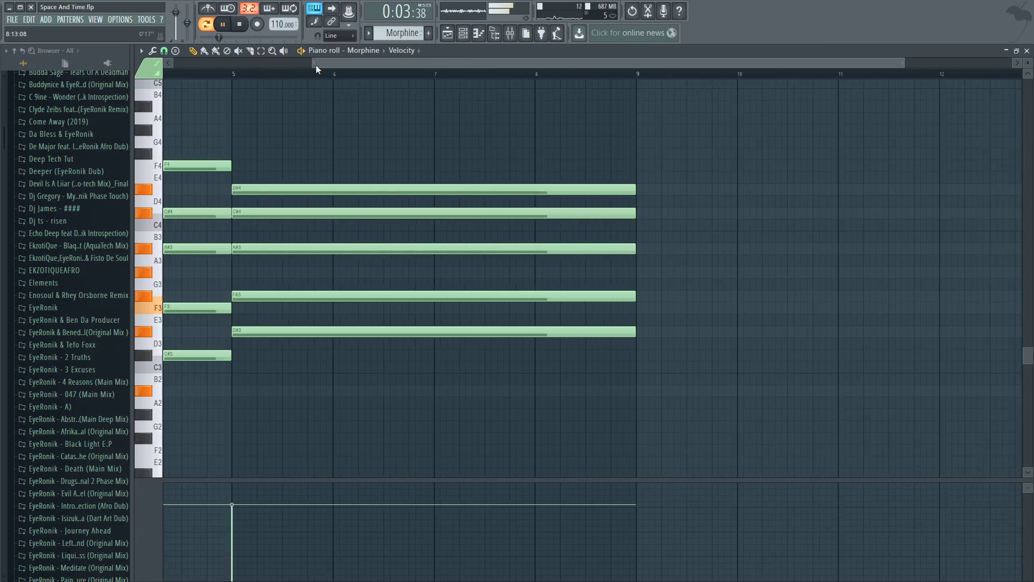
{"action": "left_click_drag", "start_coordinate": [317, 69], "coordinate": [190, 63]}
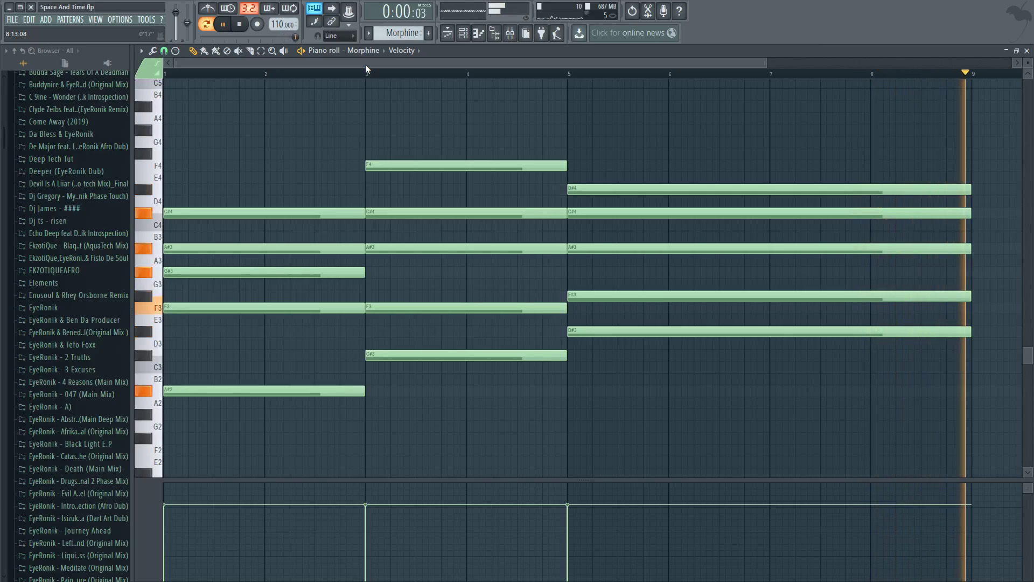
{"action": "left_click", "coordinate": [240, 24]}
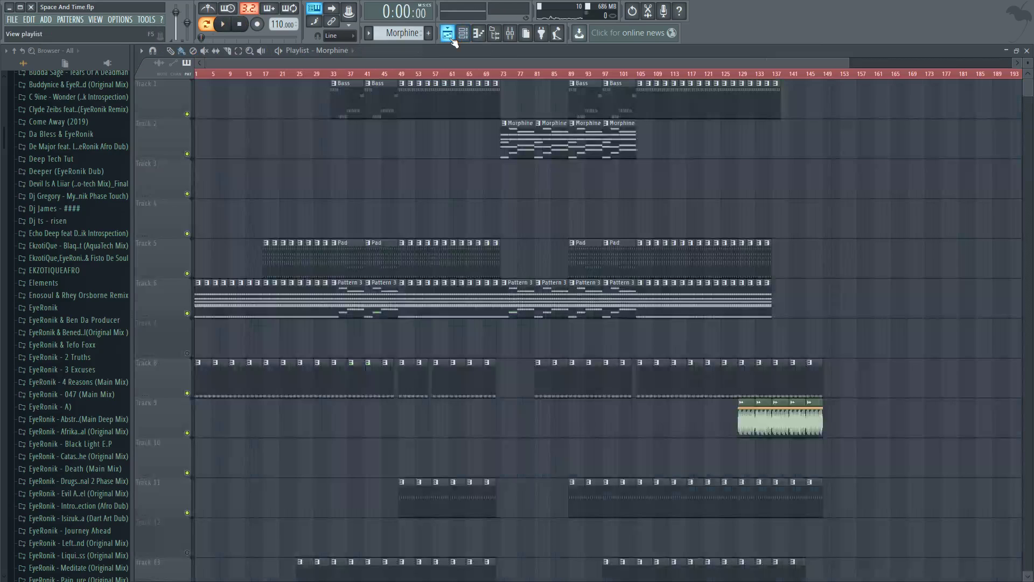
Open the Chords pattern from Track 19 in the piano roll and audition its EpicPad NUC notes.
{"action": "left_click", "coordinate": [447, 34]}
{"action": "scroll", "coordinate": [689, 174], "scroll_direction": "down", "scroll_amount": 6}
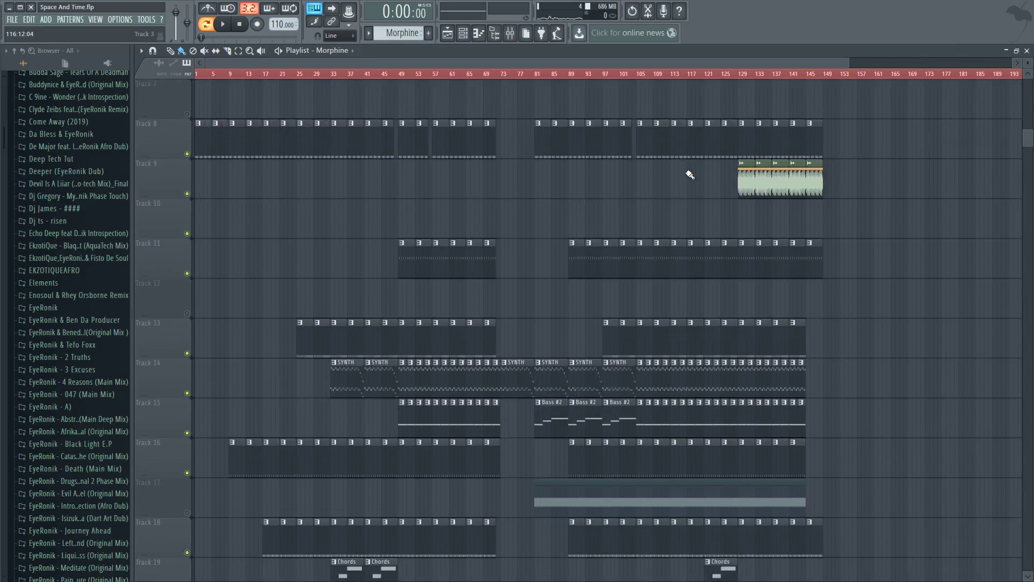
{"action": "scroll", "coordinate": [690, 174], "scroll_direction": "down", "scroll_amount": 1}
{"action": "double_click", "coordinate": [372, 536]}
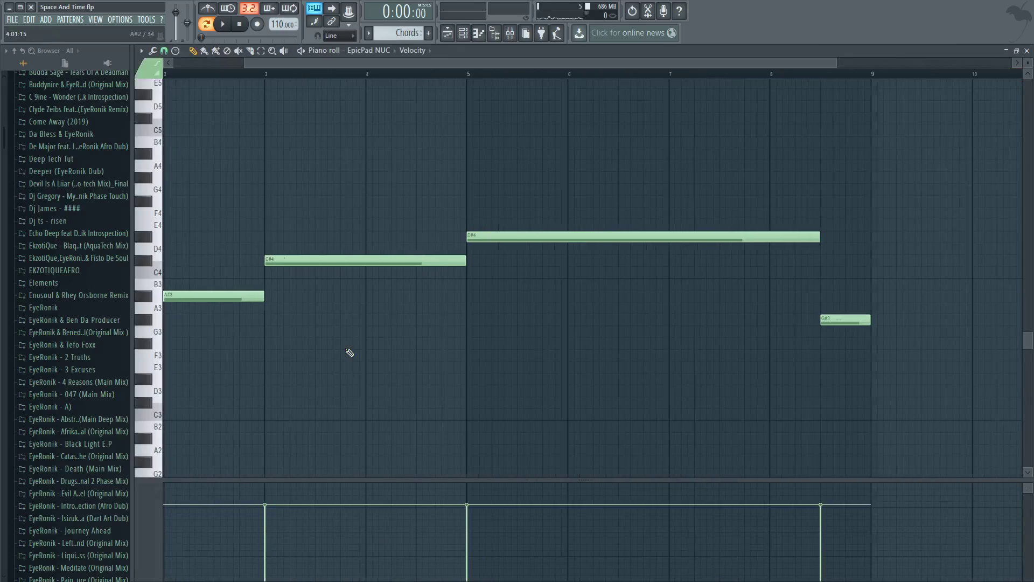
{"action": "key", "text": "space"}
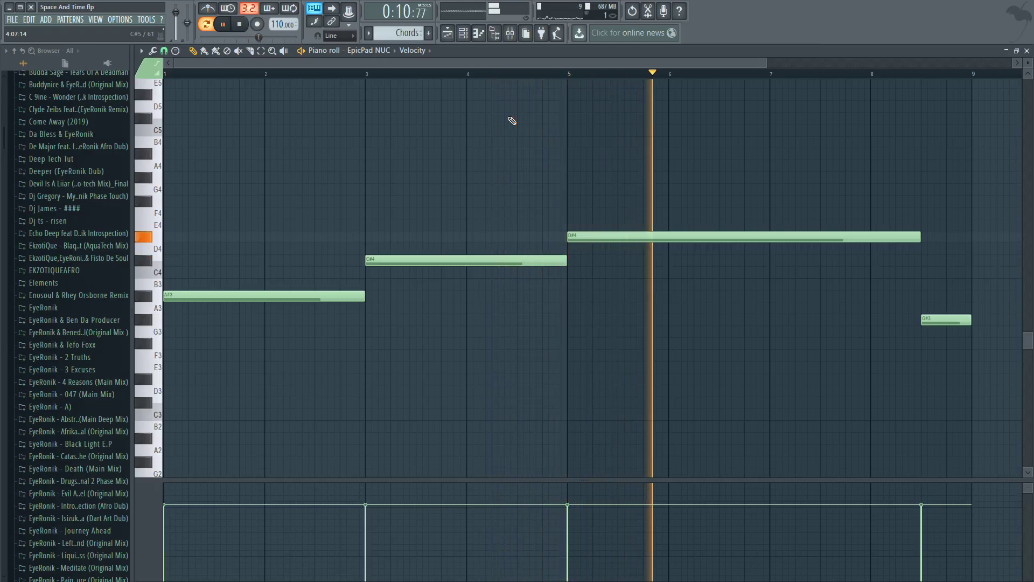
Look over the playlist tracks while the Chords pattern keeps playing, and stop playback at Track 1.
{"action": "key", "text": "F5"}
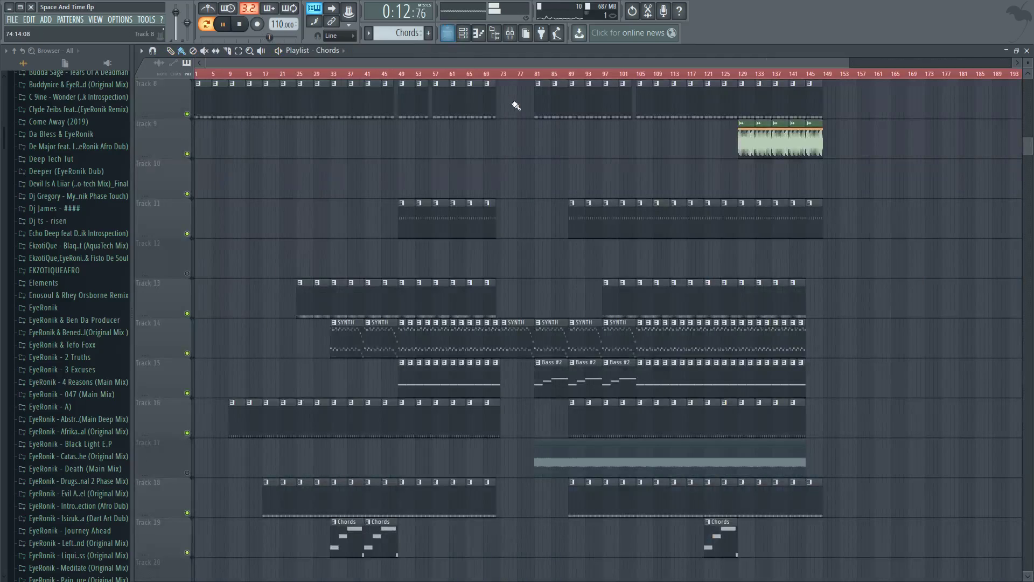
{"action": "scroll", "coordinate": [535, 174], "scroll_direction": "down", "scroll_amount": 3}
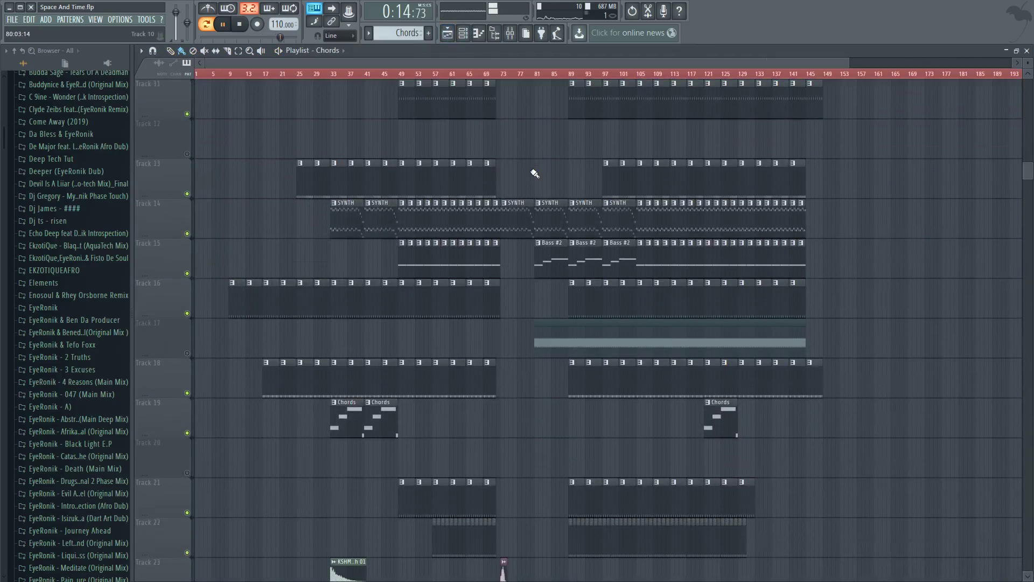
{"action": "scroll", "coordinate": [535, 174], "scroll_direction": "up", "scroll_amount": 9}
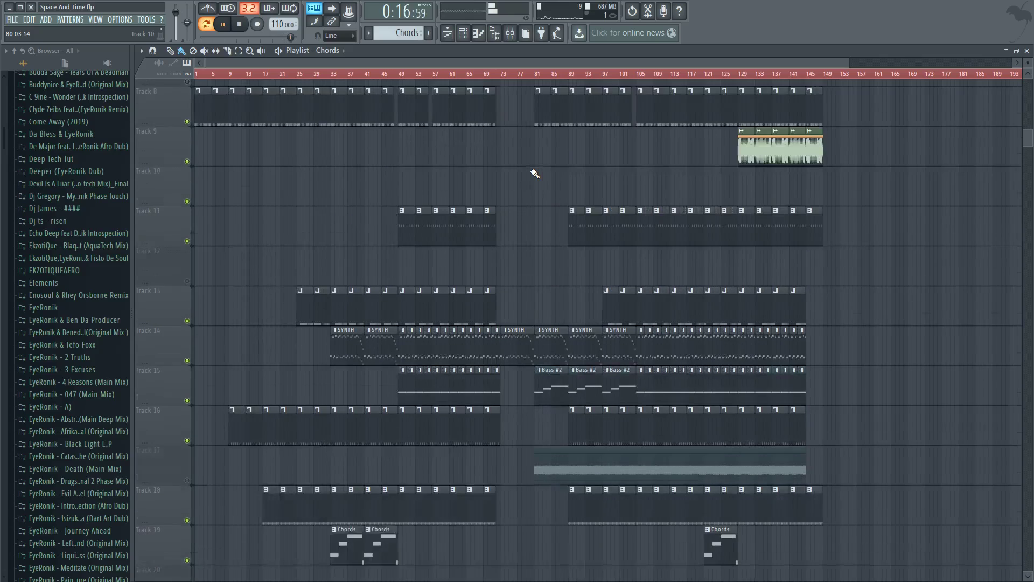
{"action": "scroll", "coordinate": [535, 174], "scroll_direction": "up", "scroll_amount": 1}
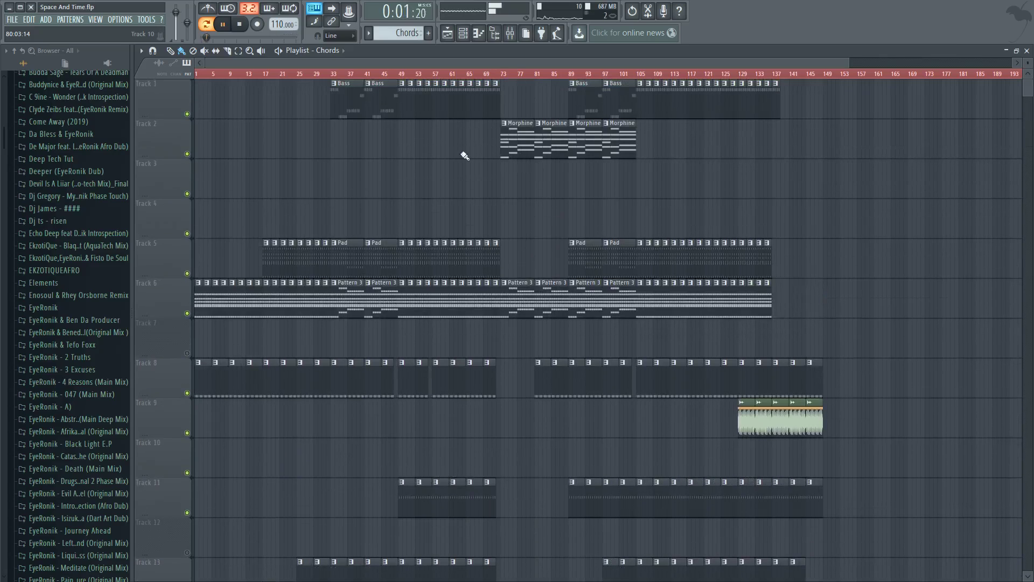
{"action": "key", "text": "space"}
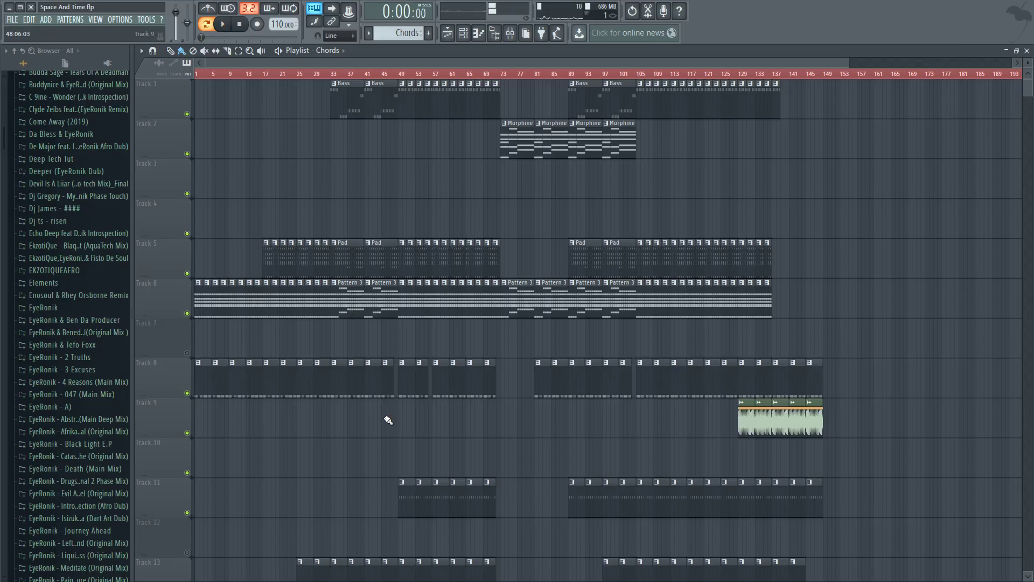
Play the full arrangement in song mode from bar 1, looking over its tracks, and stop at about bar 37.
{"action": "left_click", "coordinate": [225, 25]}
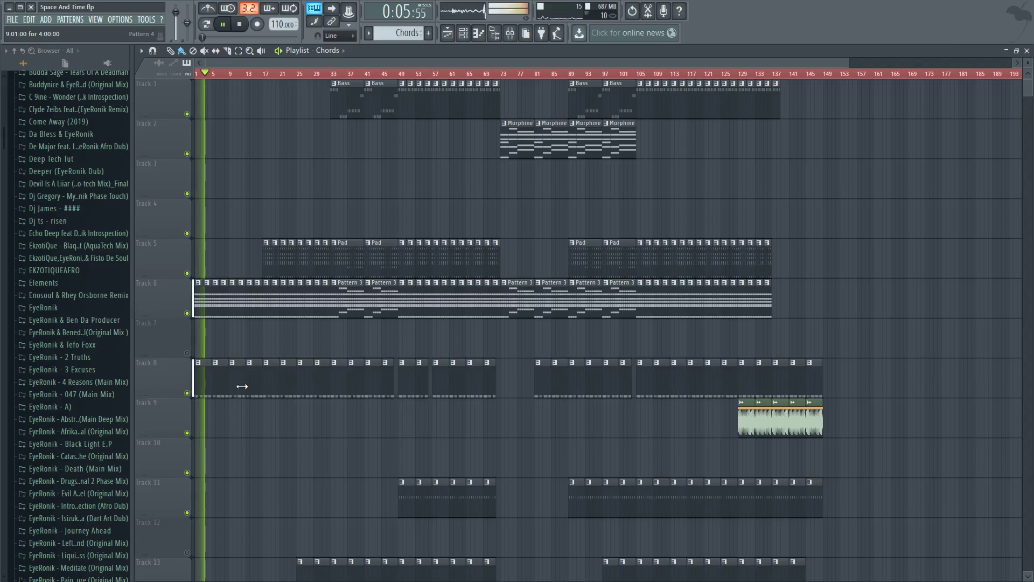
{"action": "scroll", "coordinate": [242, 386], "scroll_direction": "down", "scroll_amount": 6}
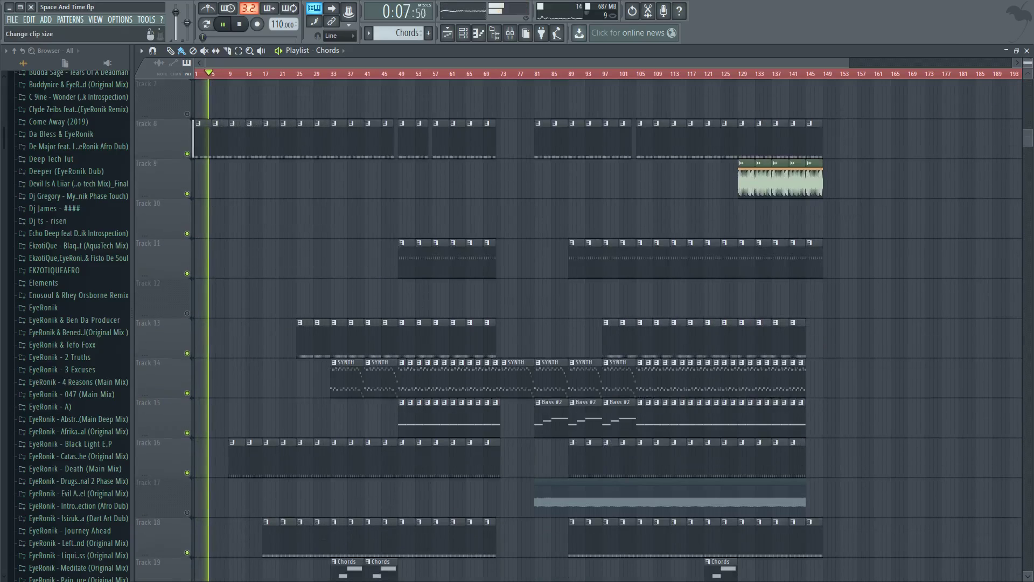
{"action": "scroll", "coordinate": [1028, 63], "scroll_direction": "down", "scroll_amount": 2}
{"action": "left_click", "coordinate": [1028, 75]}
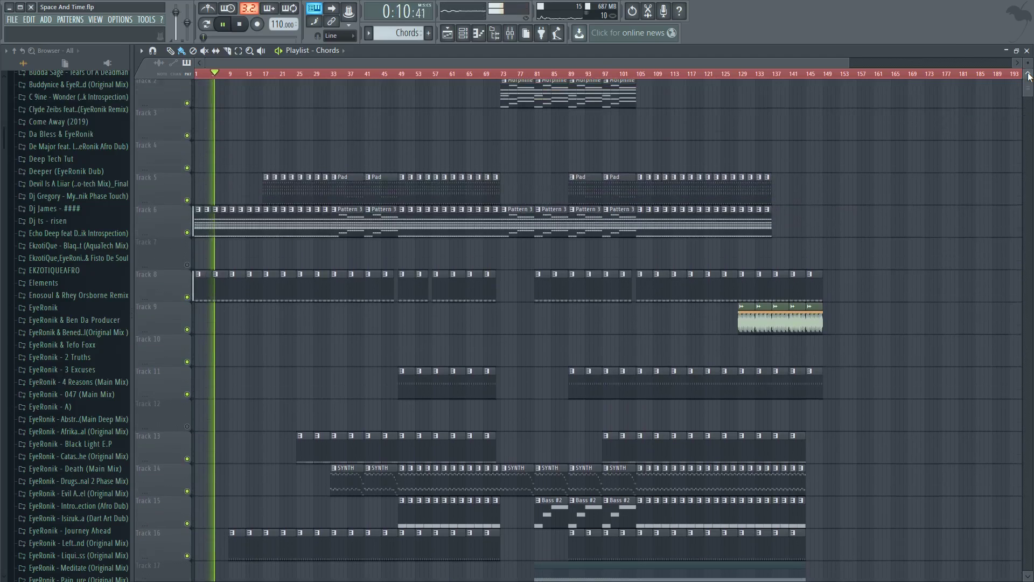
{"action": "left_click", "coordinate": [1028, 76]}
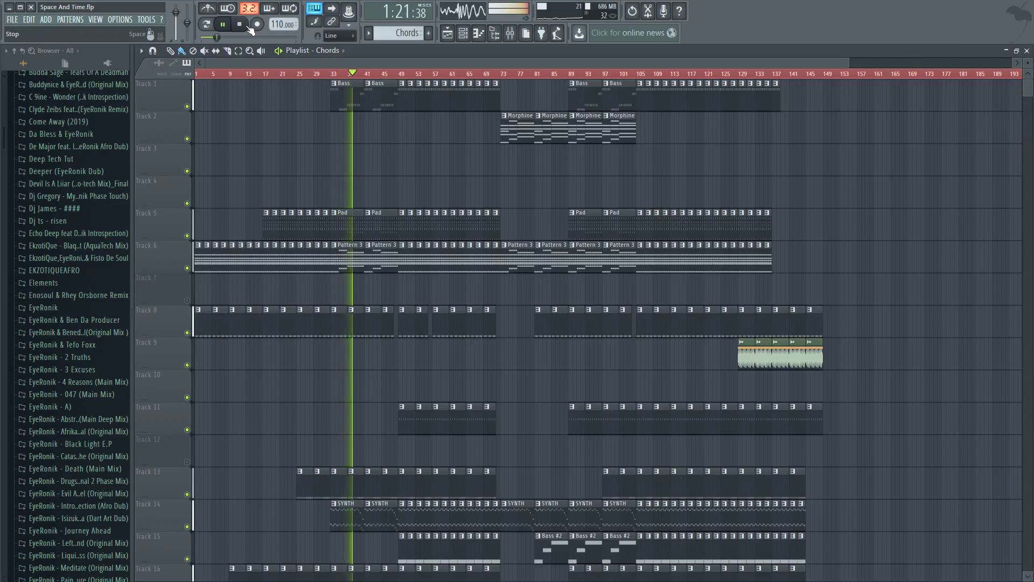
{"action": "left_click", "coordinate": [248, 26]}
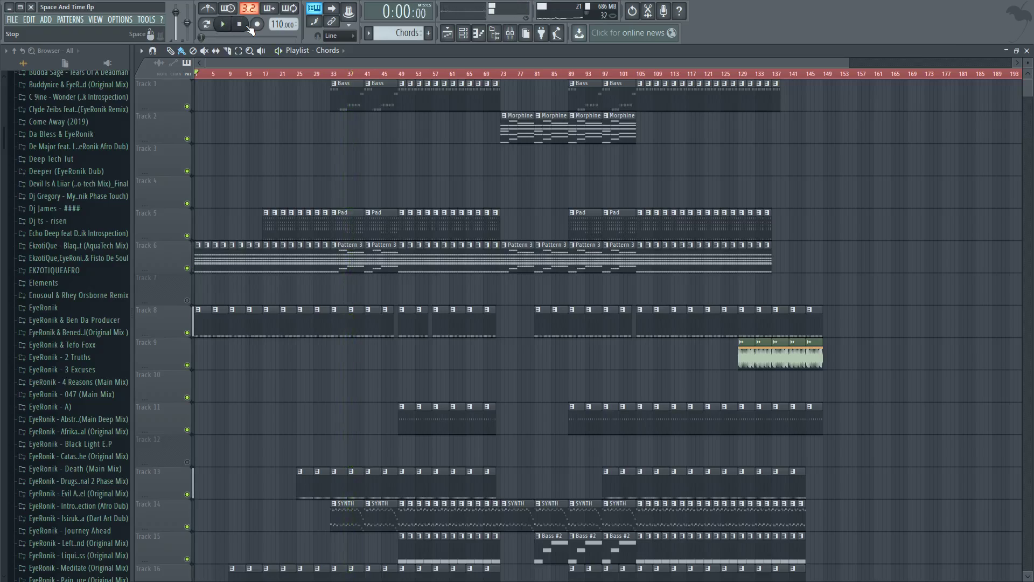
Play the full arrangement from bar 49 for a few bars and stop playback.
{"action": "left_click", "coordinate": [400, 75]}
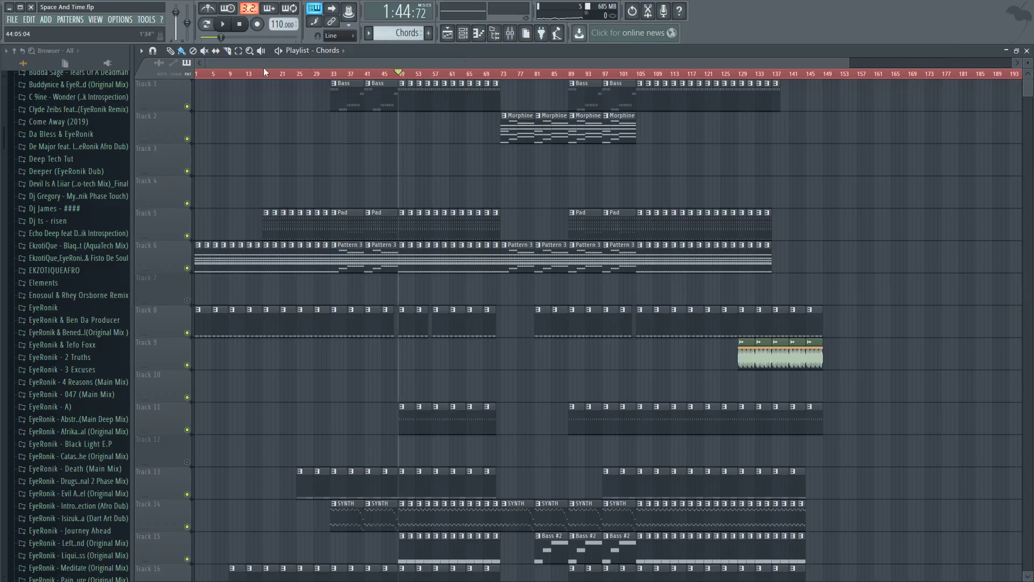
{"action": "left_click", "coordinate": [226, 25]}
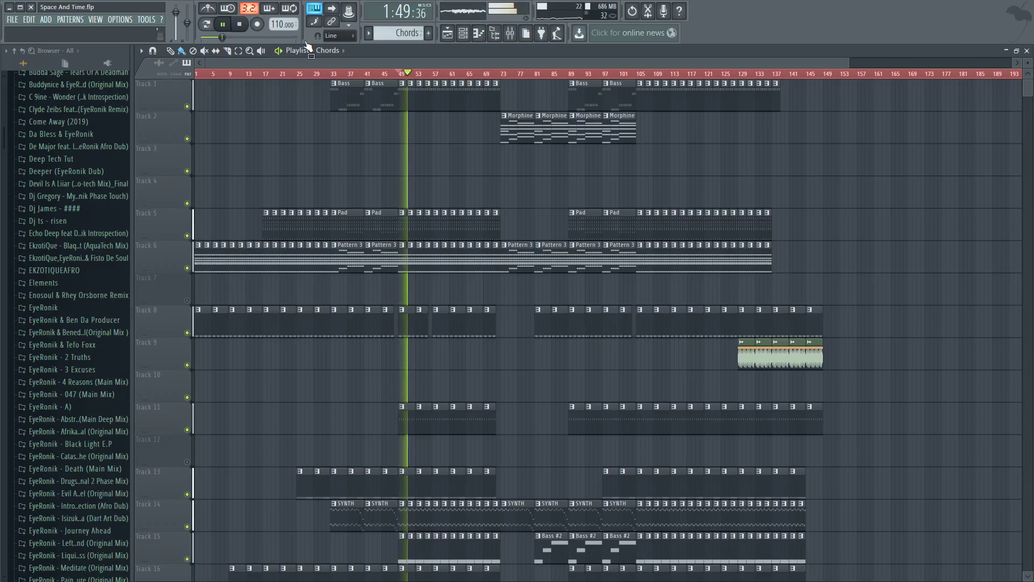
{"action": "key", "text": "space"}
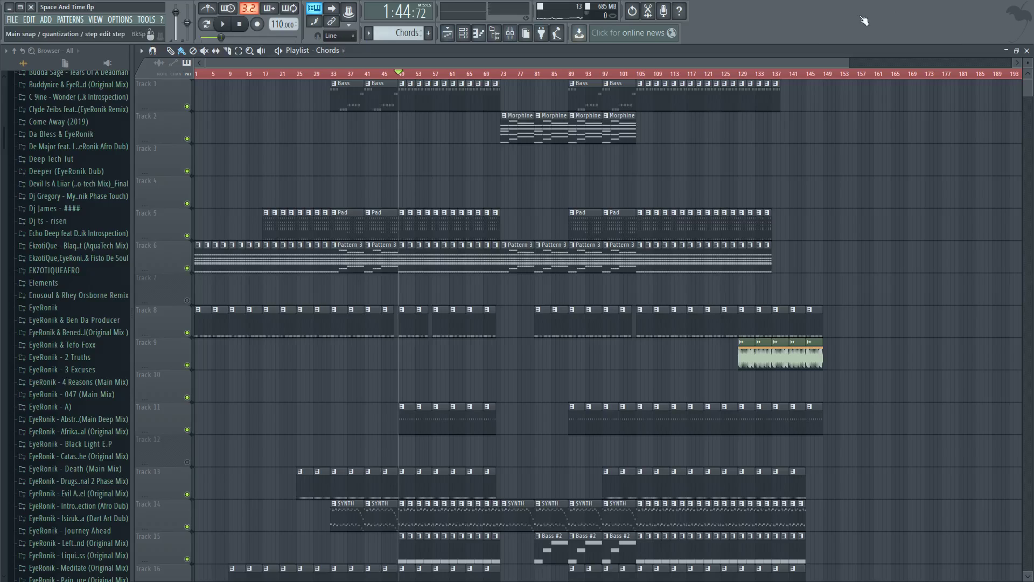
Look over the arrangement's later bars and lower tracks in the playlist, and minimize the project window.
{"action": "scroll", "coordinate": [751, 61], "scroll_direction": "right", "scroll_amount": 3}
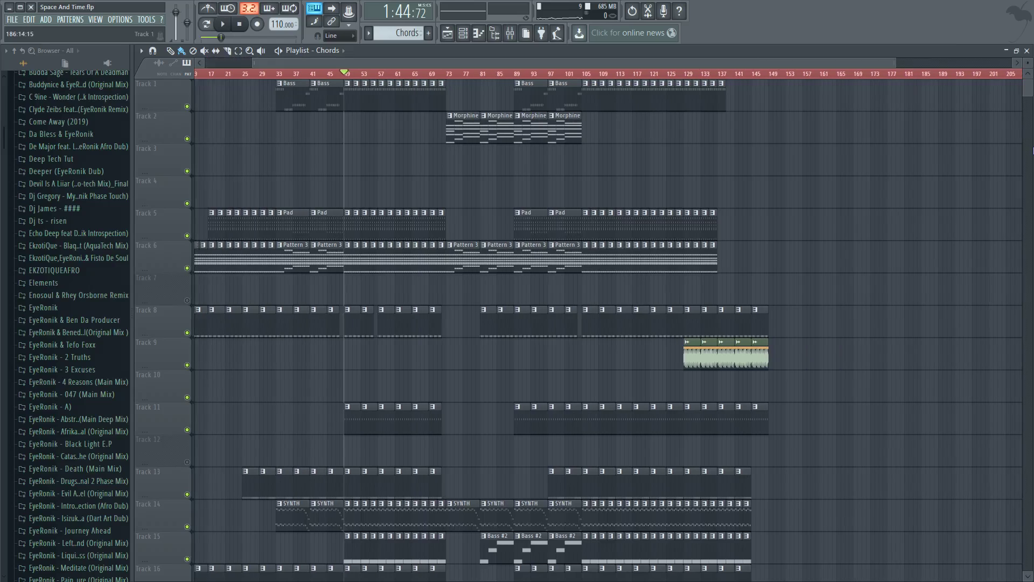
{"action": "scroll", "coordinate": [1027, 63], "scroll_direction": "down", "scroll_amount": 3}
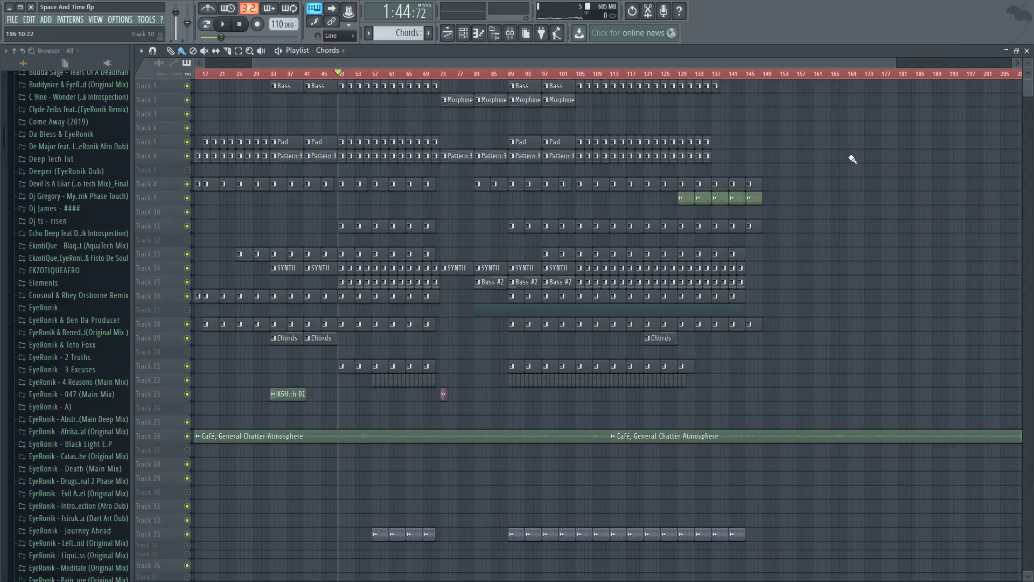
{"action": "left_click", "coordinate": [8, 8]}
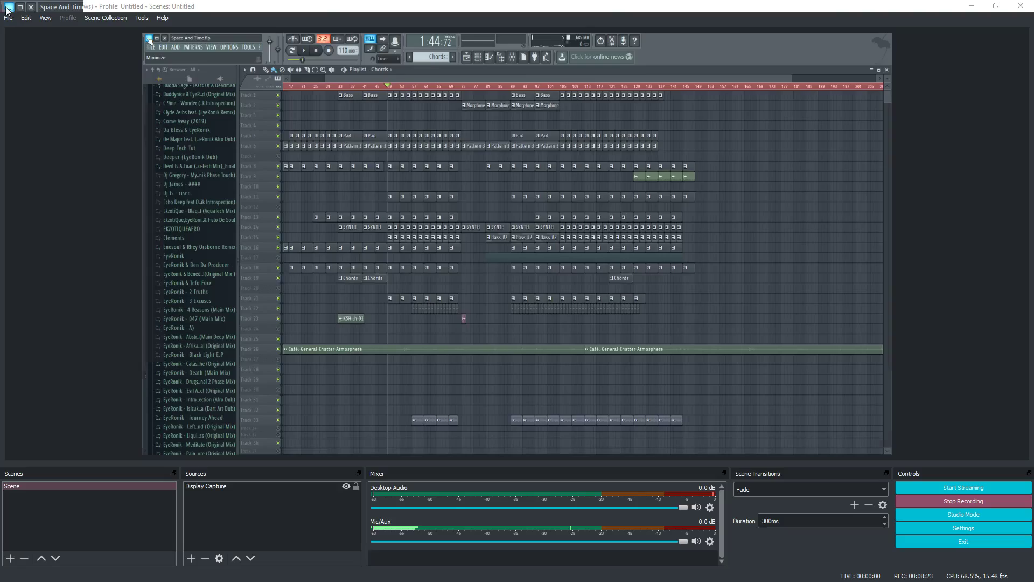